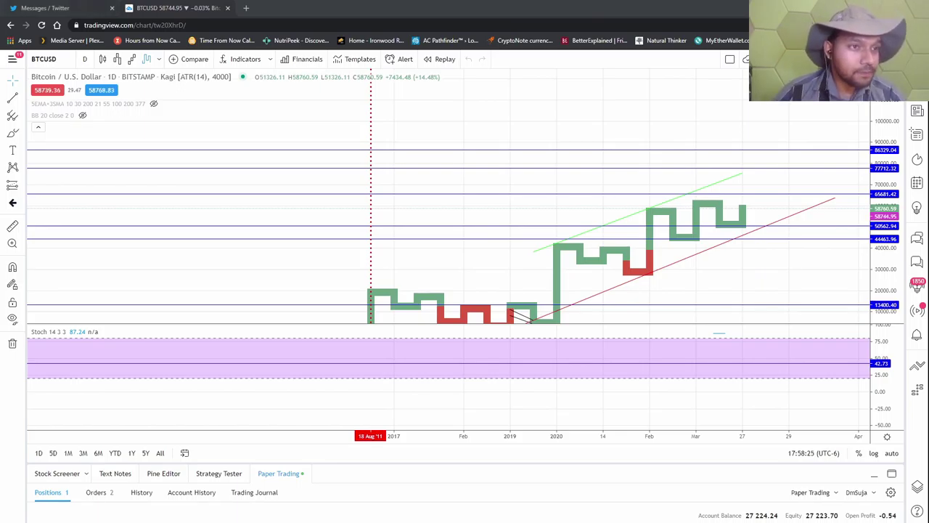
- Close the Twitter messages tab and display the daily BTCUSD chart as candles, framing the recent 2021 price action
click(111, 8)
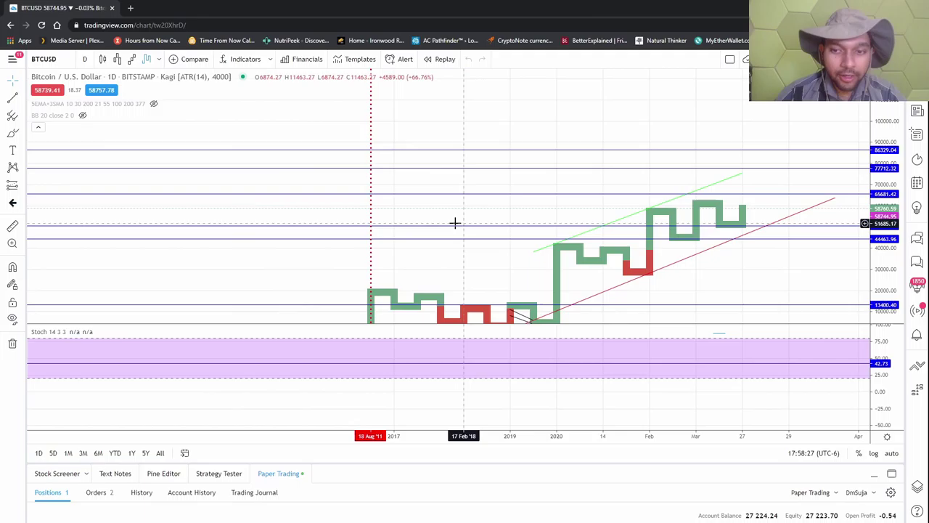
click(103, 59)
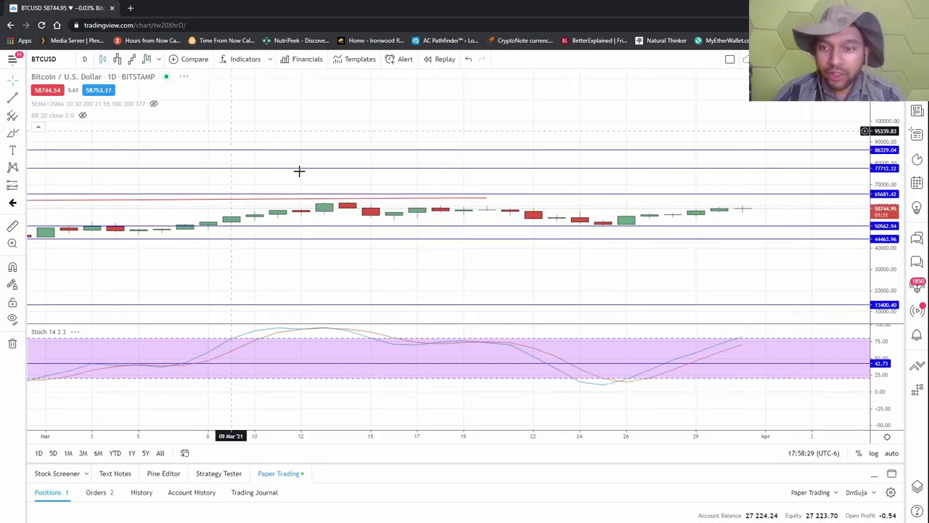
scroll(400, 224, down, 20)
drag(699, 292, 476, 298)
scroll(337, 256, up, 4)
drag(886, 242, 886, 187)
scroll(406, 236, up, 3)
drag(388, 241, 566, 228)
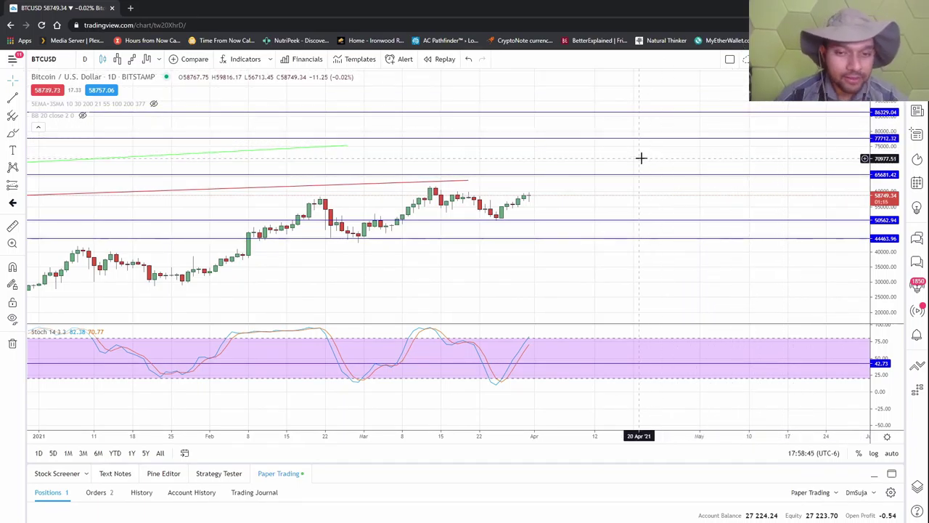
- Examine the 2021 BTCUSD candles against the trend lines, horizontal price levels and stochastic at several time and price scales
scroll(605, 244, down, 5)
drag(528, 175, 500, 250)
drag(884, 206, 885, 154)
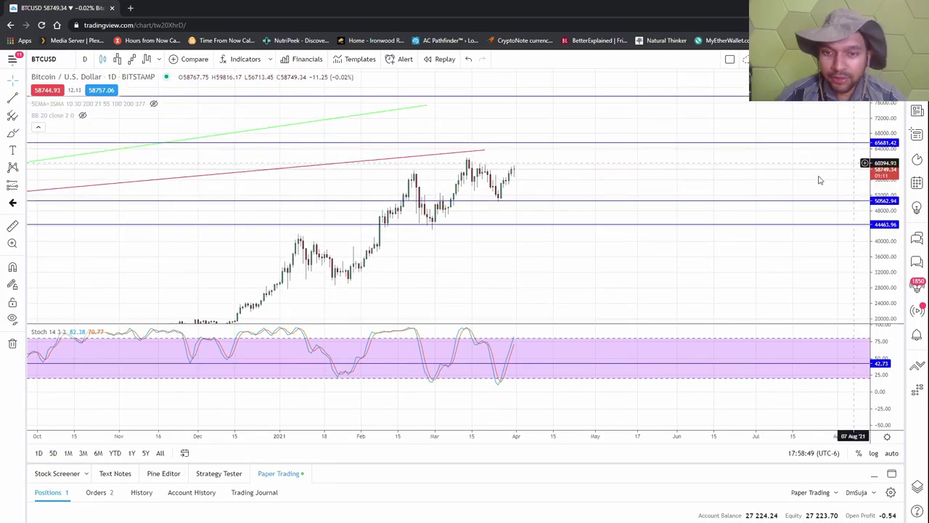
scroll(488, 268, up, 4)
drag(487, 268, 560, 286)
drag(885, 181, 884, 230)
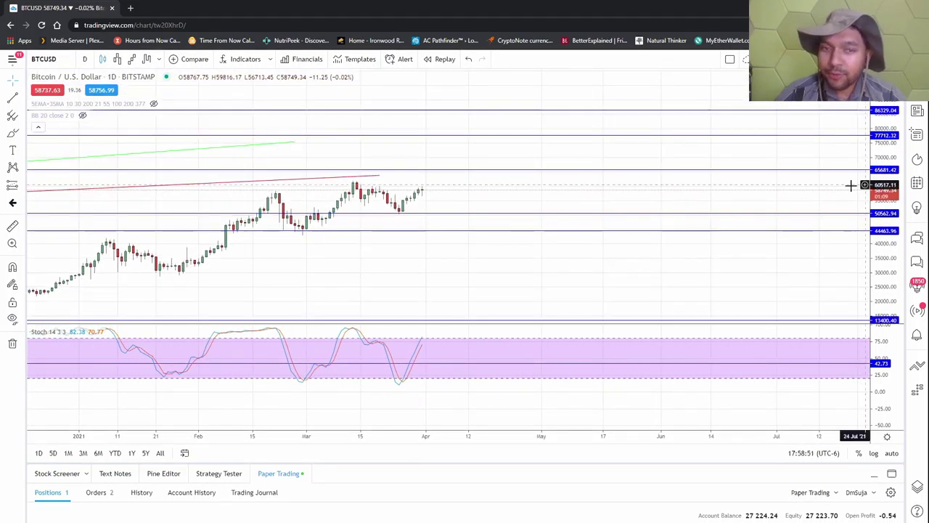
drag(533, 259, 678, 275)
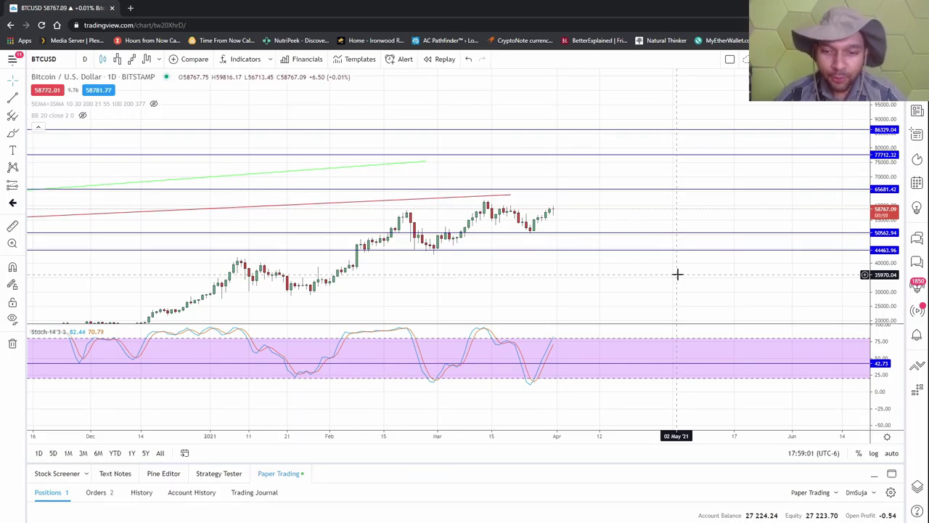
scroll(678, 275, up, 4)
drag(893, 204, 879, 154)
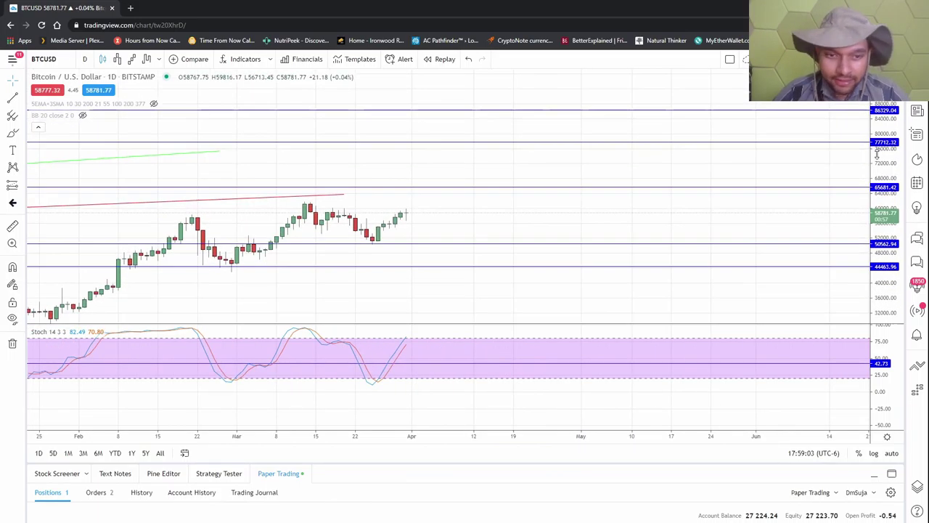
drag(357, 206, 391, 191)
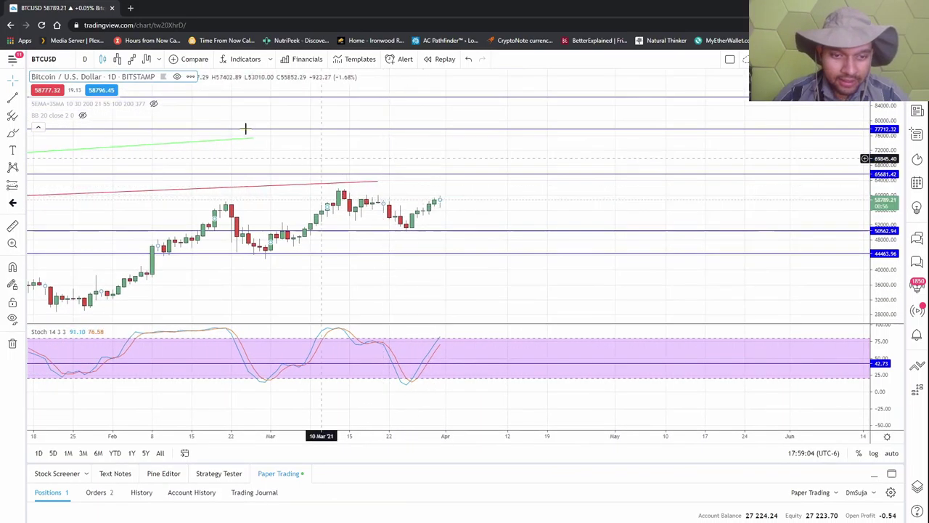
- Switch the daily BTCUSD chart to the Line Break style and frame its latest blocks
click(116, 59)
drag(788, 265, 612, 255)
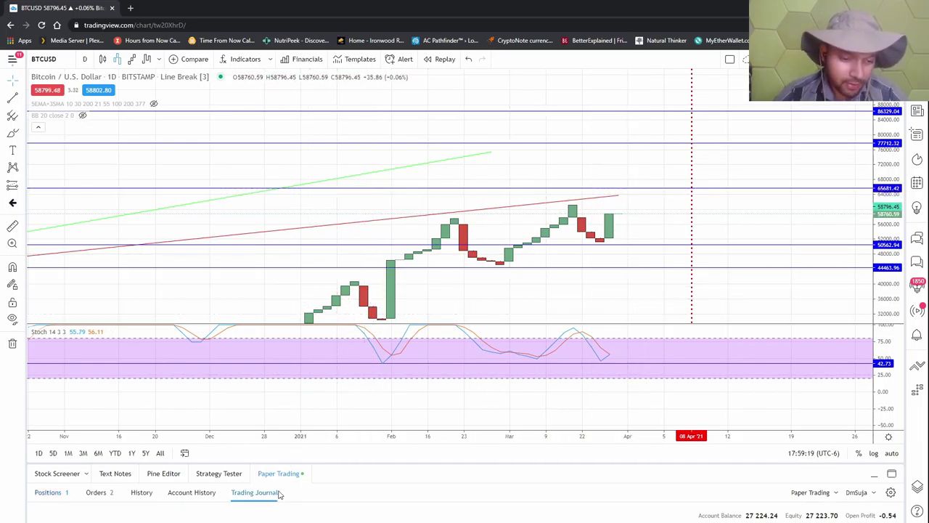
- Enlarge the Paper Trading area to show the open positions, and open a new market buy order for BITSTAMP:BTCUSD
drag(289, 466, 332, 253)
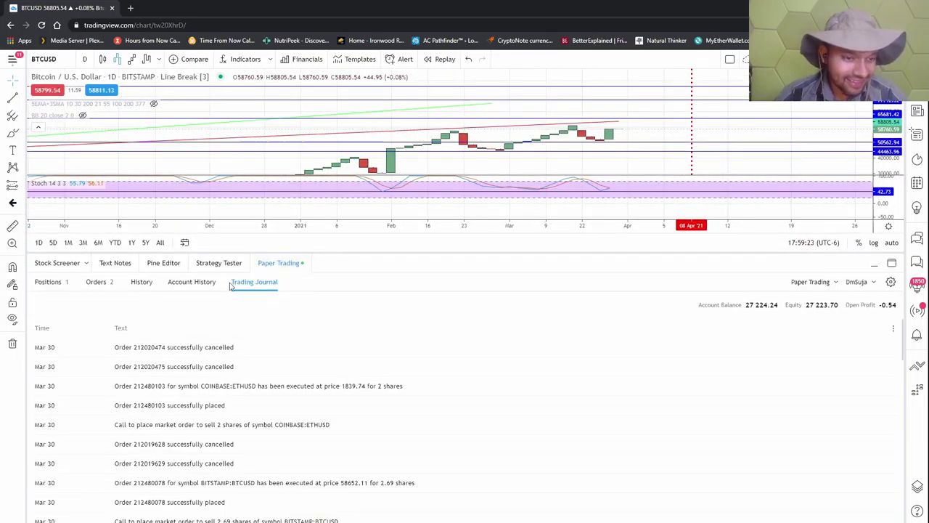
click(48, 282)
right_click(303, 402)
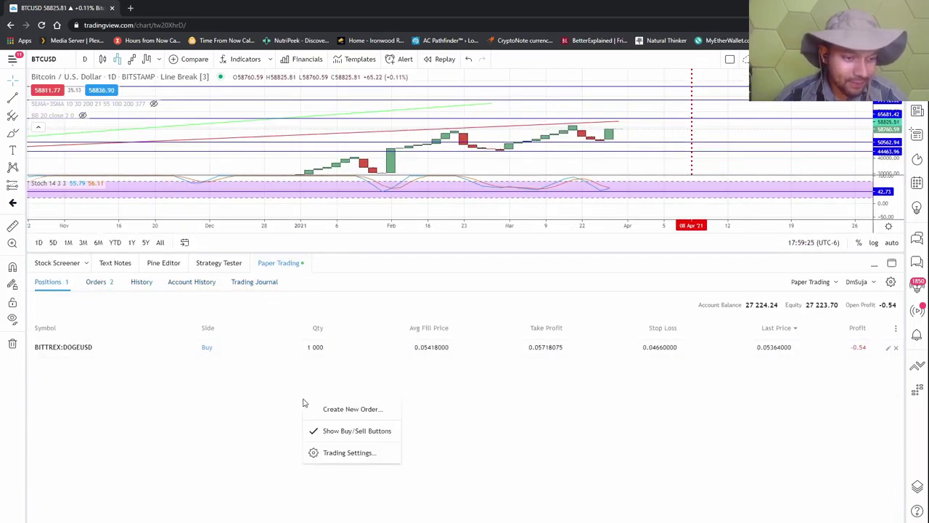
click(318, 410)
click(423, 190)
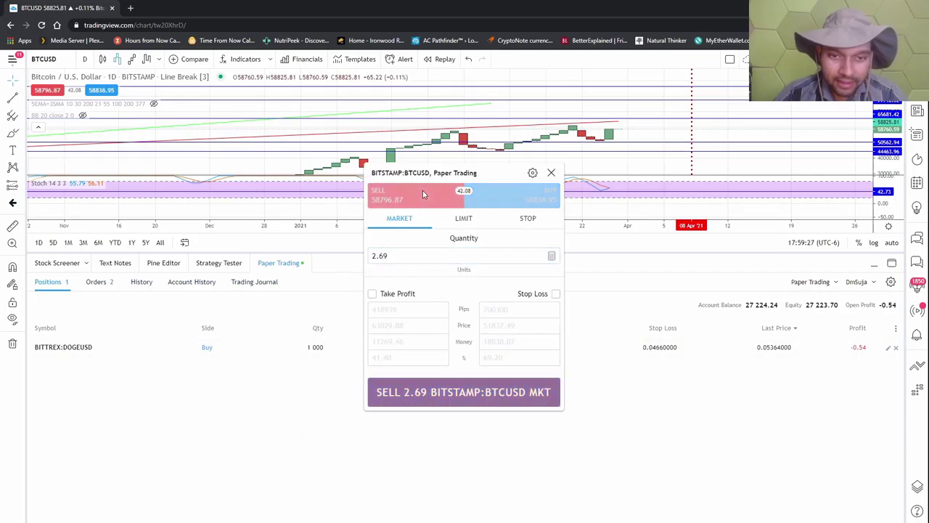
click(510, 204)
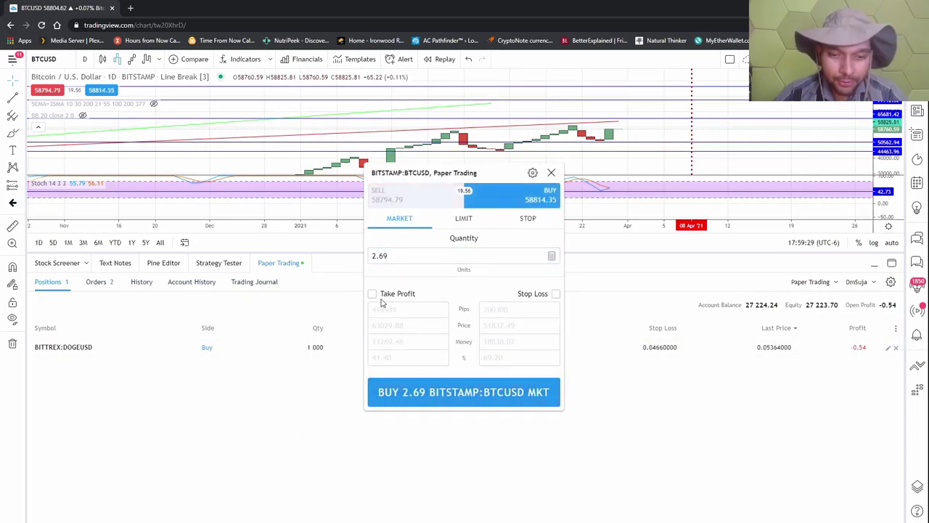
click(374, 255)
key(BackSpace)
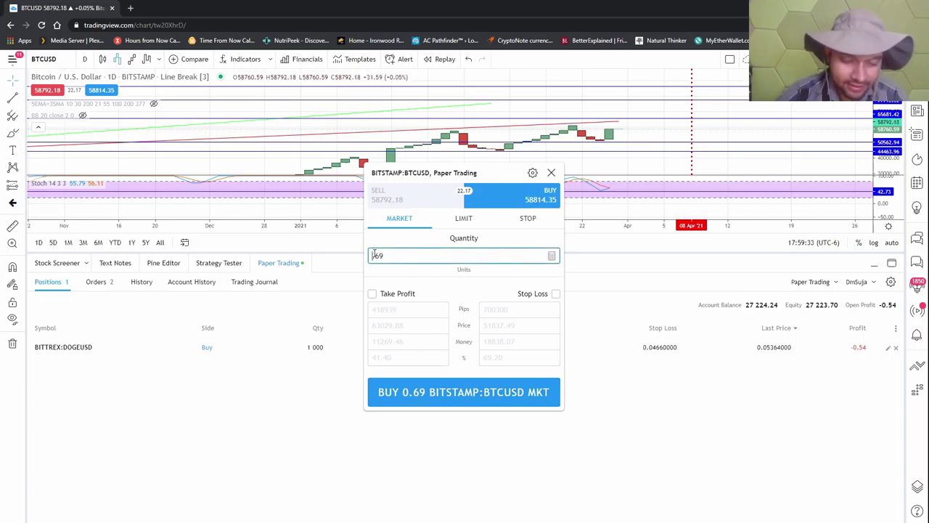
text(4)
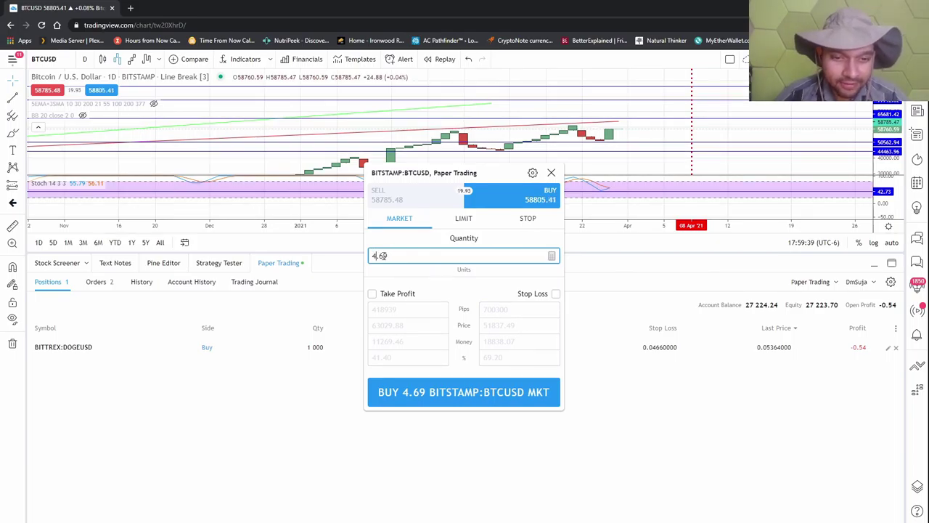
- Clear the BTCUSD buy order's quantity and enter 1.42069 units instead
key(BackSpace)
key(BackSpace)
key(BackSpace)
key(BackSpace)
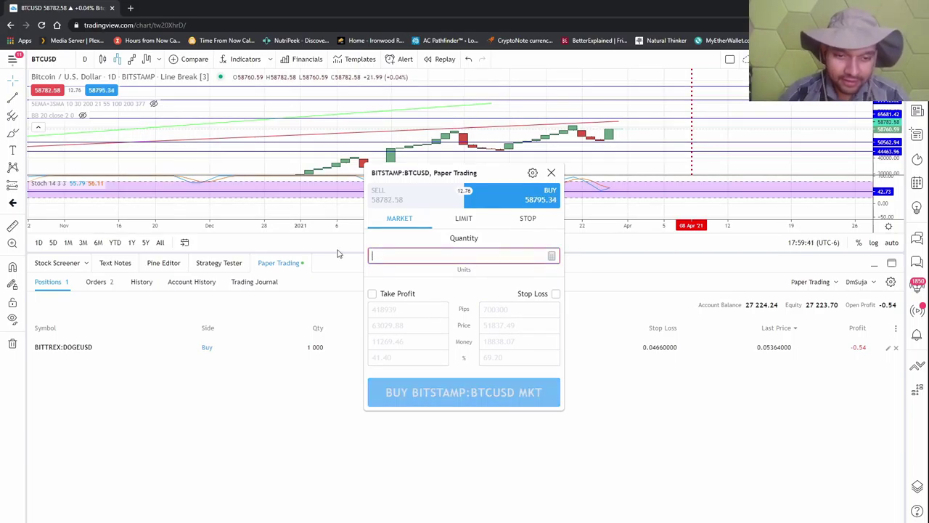
text(2)
text(1.)
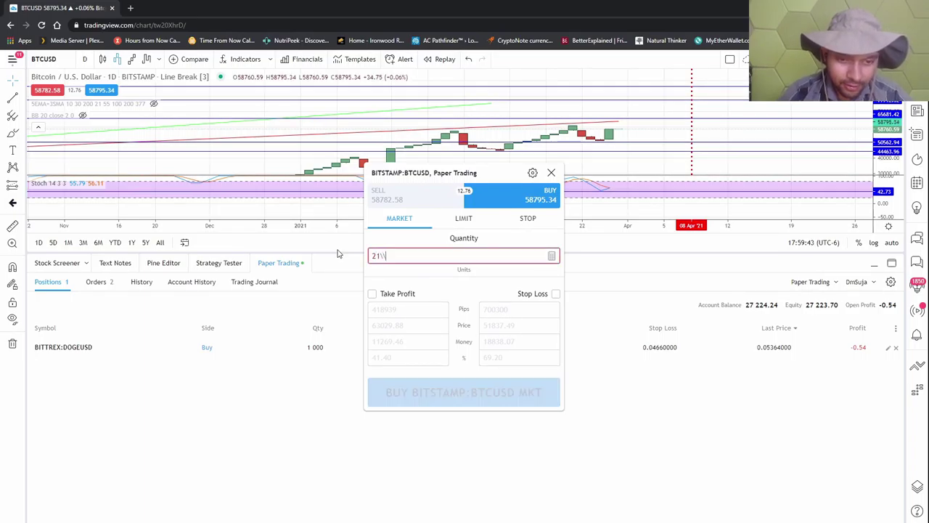
key(BackSpace)
key(BackSpace)
key(BackSpace)
text(1.)
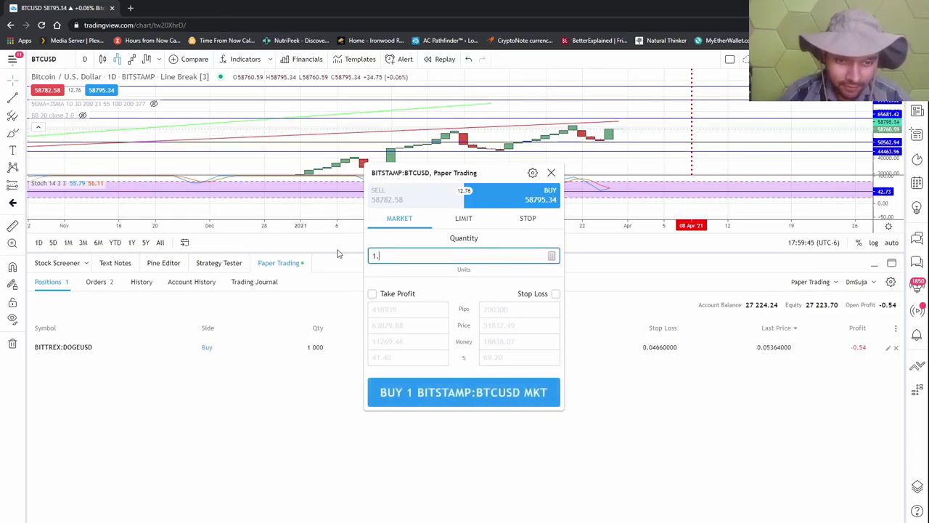
text(420)
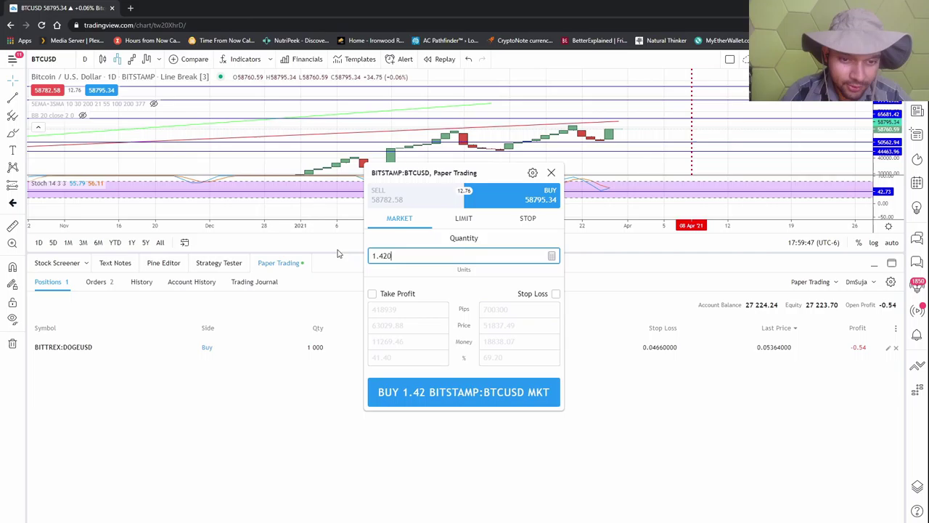
text(69)
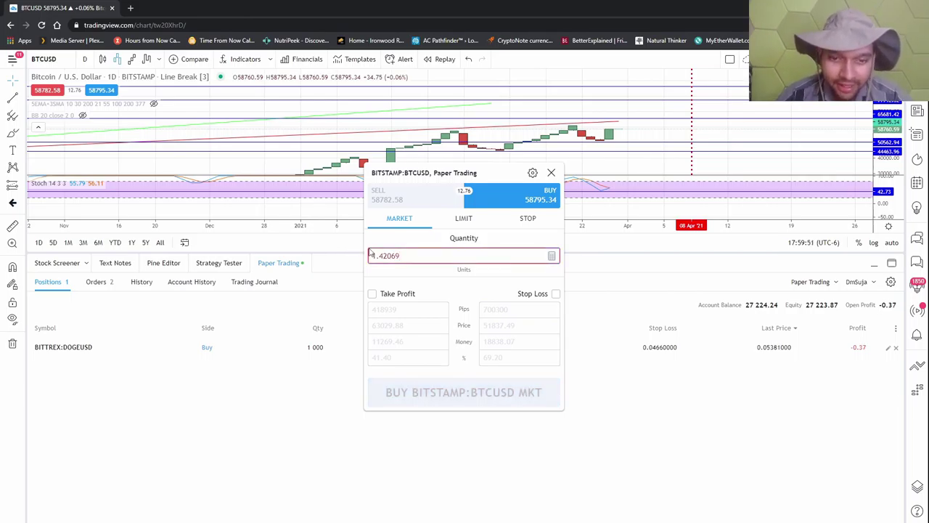
- Correct the order quantity to 1.4269 units so it fits the instrument's 0.0001 quantity step
mouse_move(379, 252)
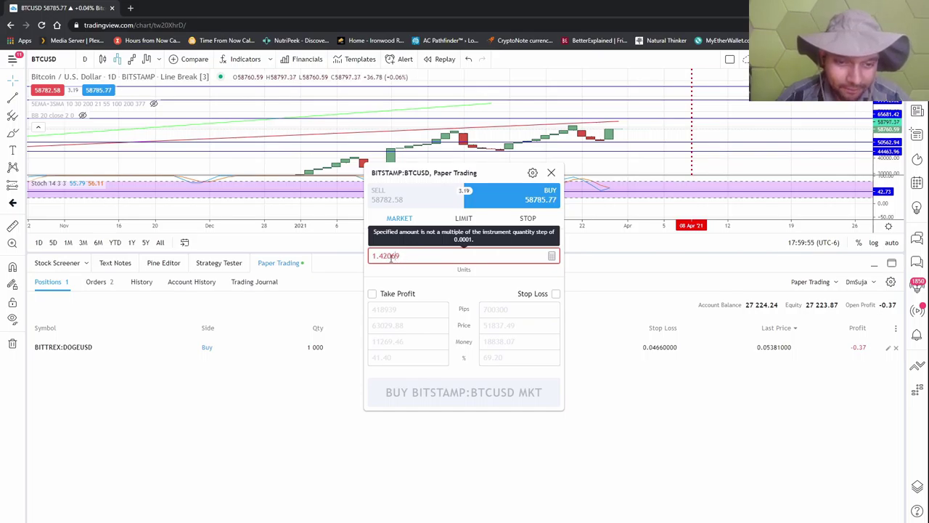
click(391, 257)
key(BackSpace)
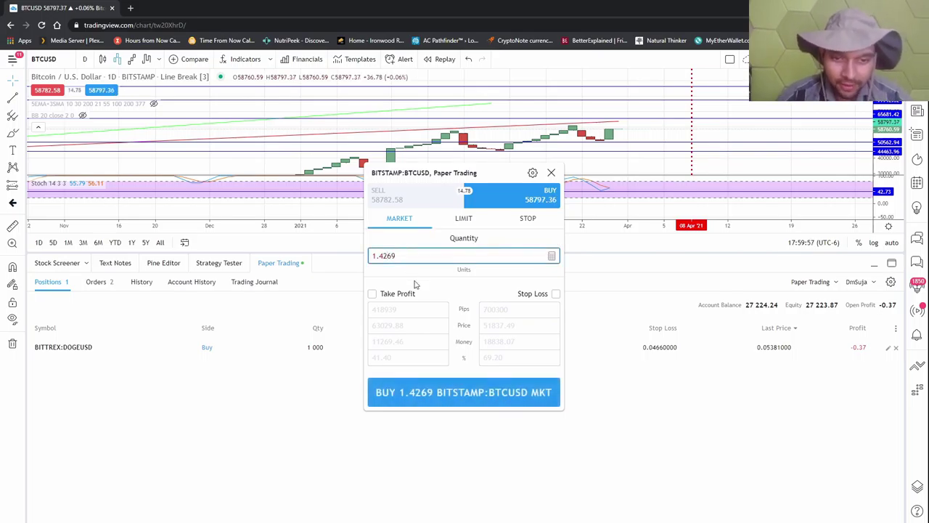
- Enable Take Profit on the BTCUSD buy order and set its price to 61363.74
click(394, 293)
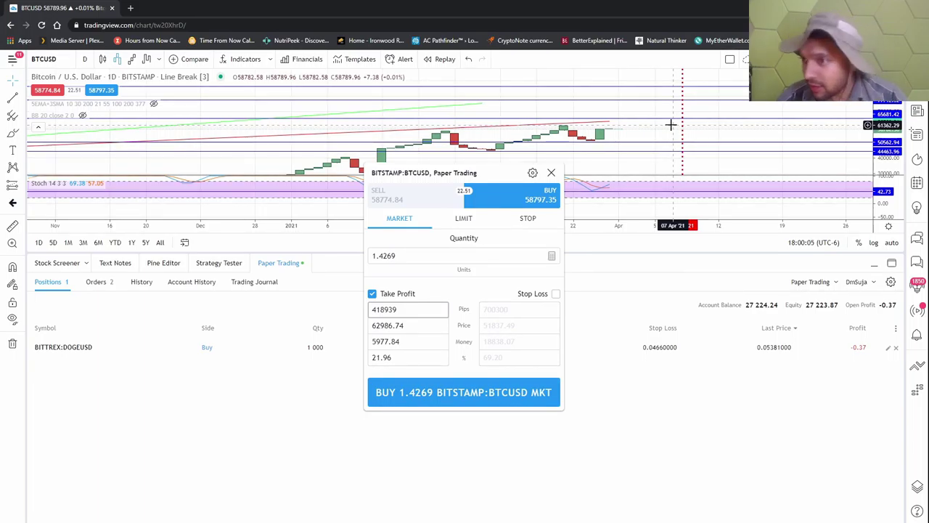
click(398, 326)
key(BackSpace)
text(1)
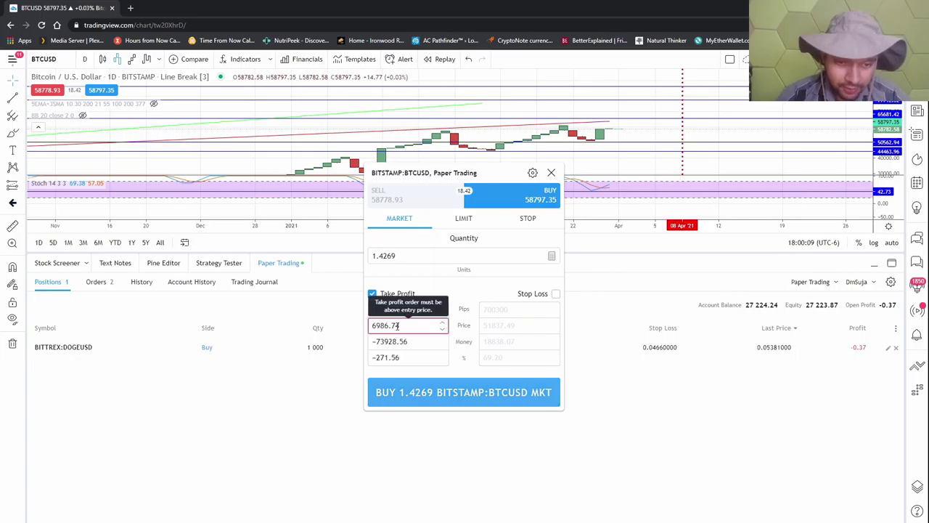
key(Delete)
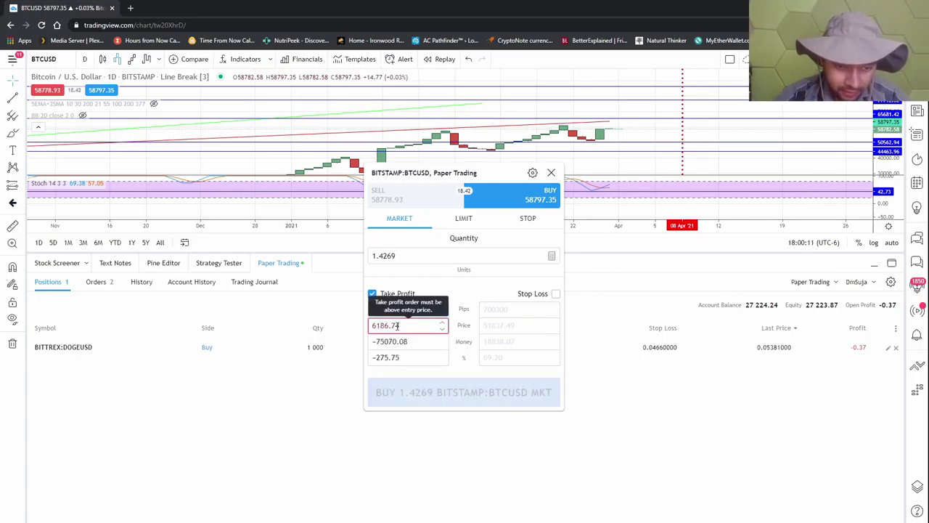
text(3)
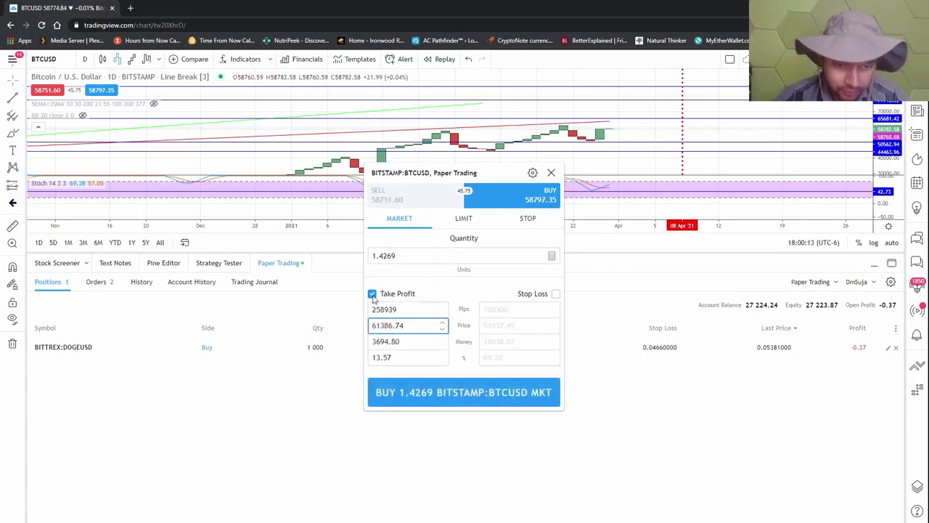
key(Delete)
key(Delete)
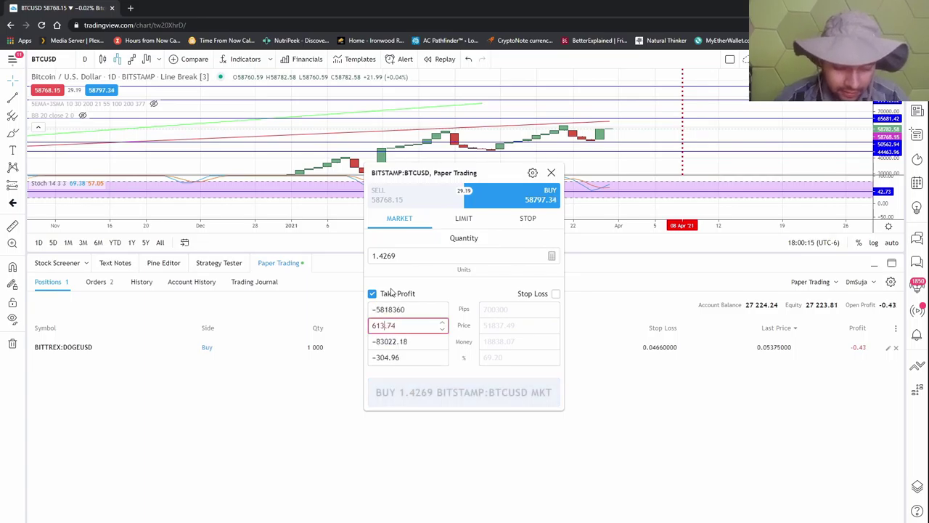
text(63)
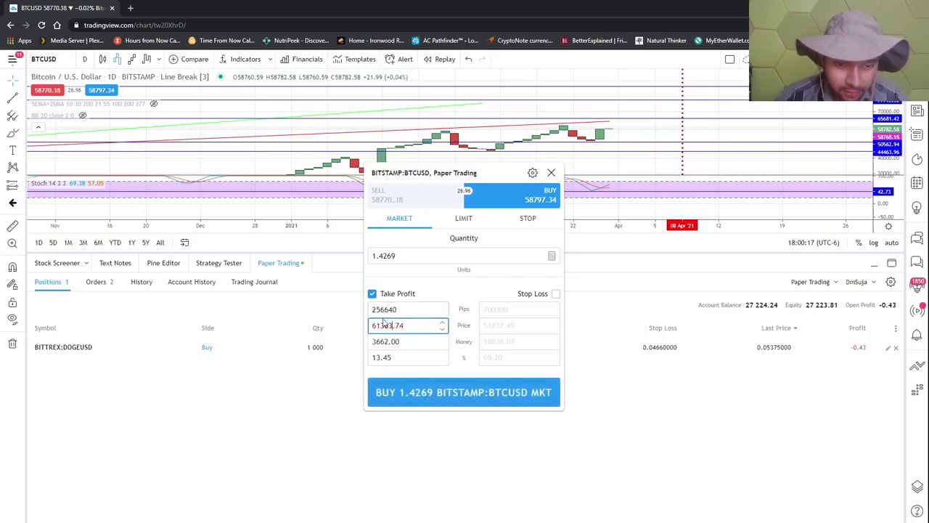
- Enable Stop Loss on the BTCUSD buy order and set its price to 51982.34
click(555, 293)
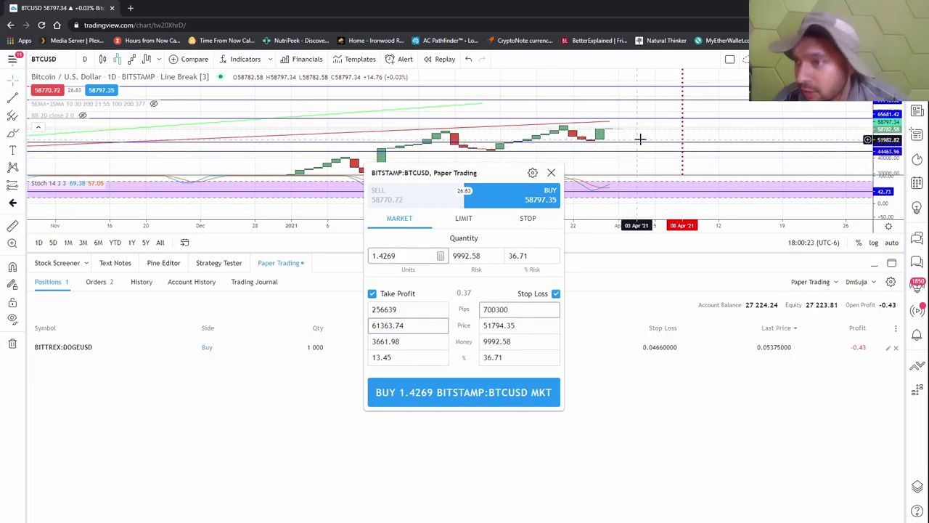
click(497, 325)
key(BackSpace)
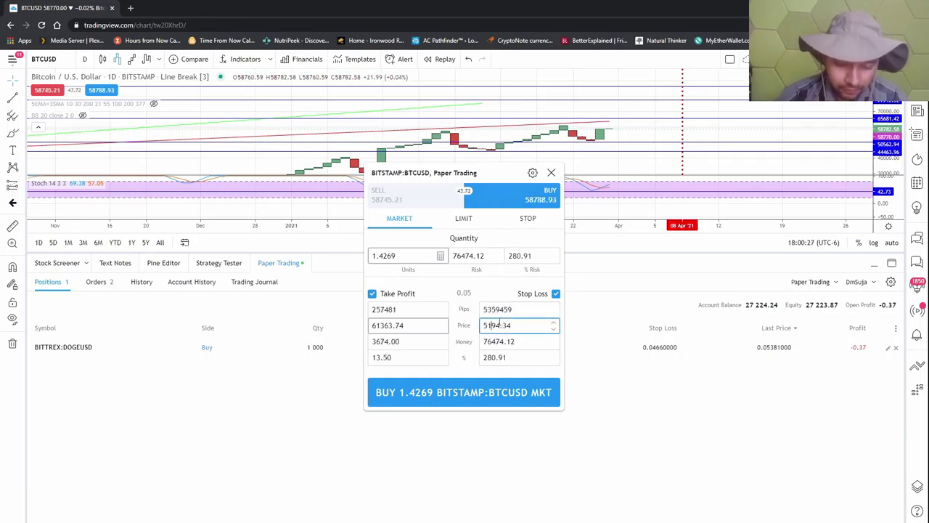
text(9)
key(BackSpace)
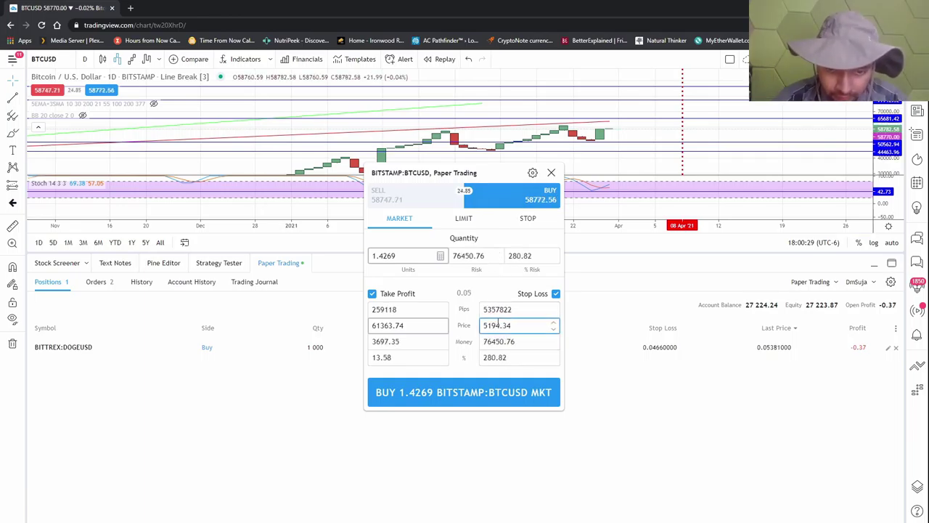
text(82)
key(Delete)
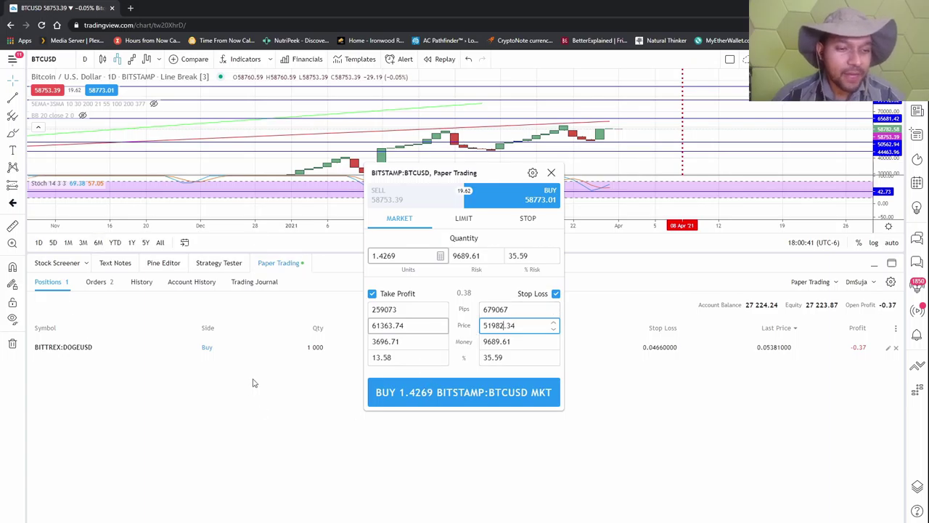
- Place the BTCUSD market buy order, dismiss an order notification and collapse the Paper Trading area to enlarge the chart
click(520, 398)
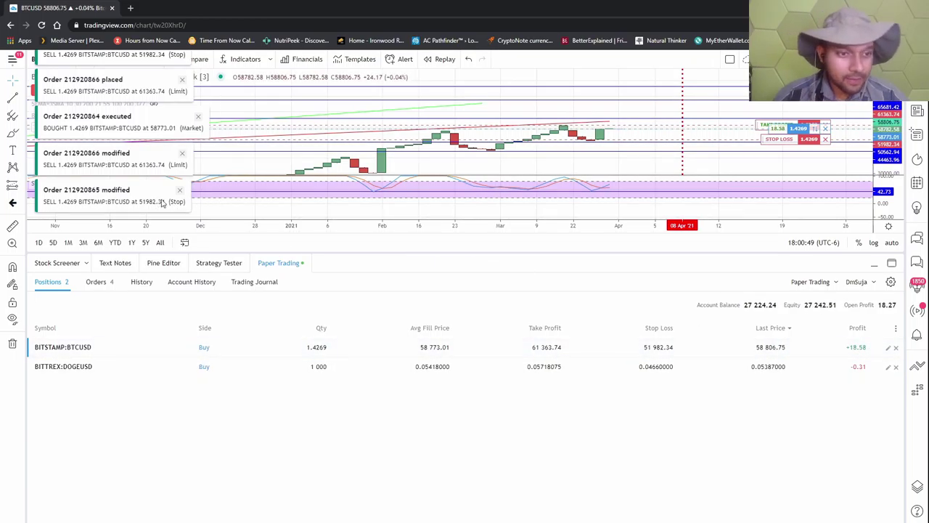
click(180, 190)
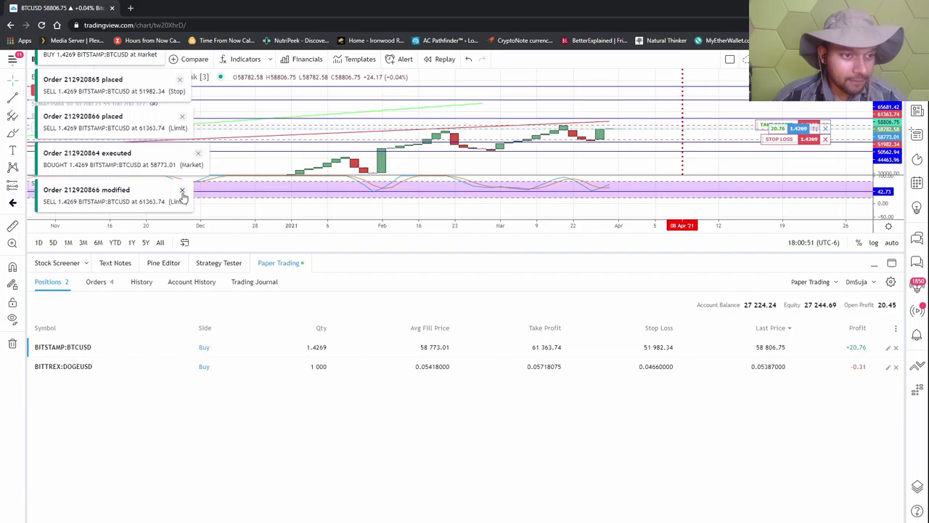
click(279, 260)
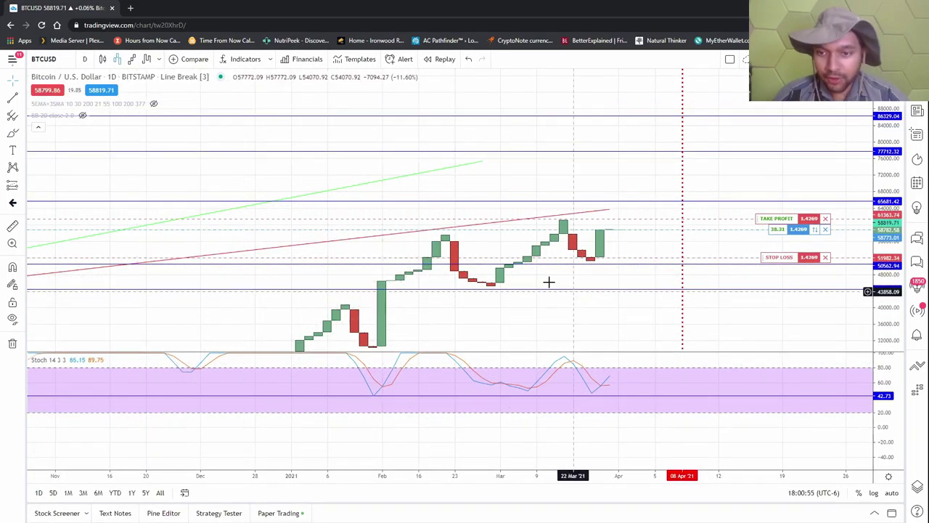
- Switch the BTCUSD chart to Renko bricks and, after viewing the recent bricks, to Kagi lines
click(710, 207)
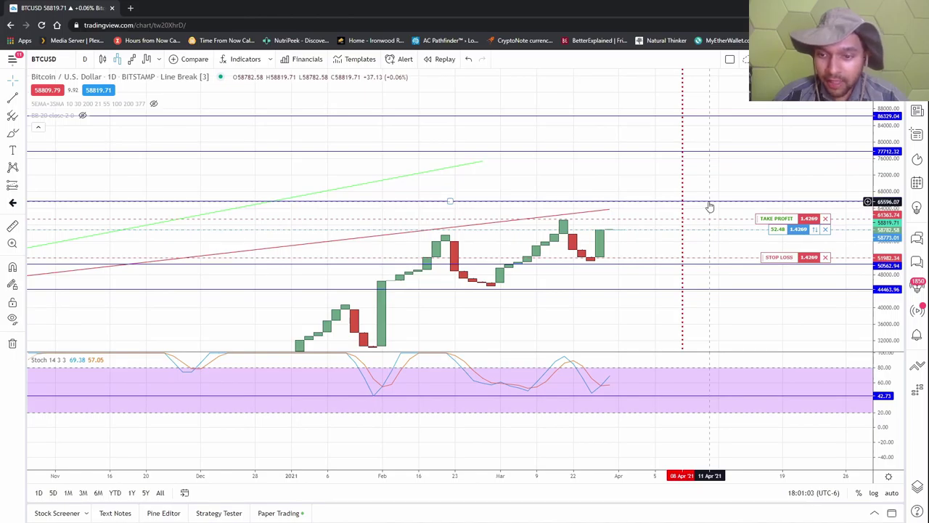
click(133, 61)
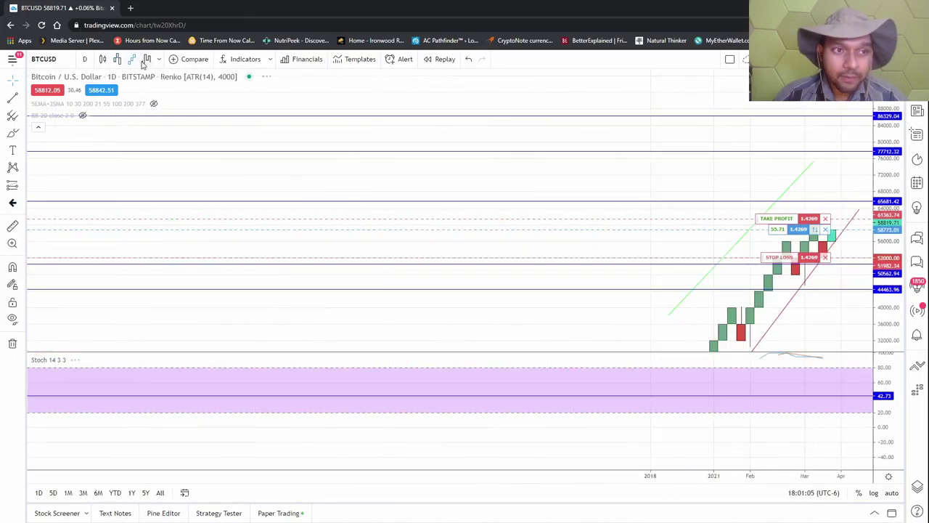
drag(743, 319, 542, 291)
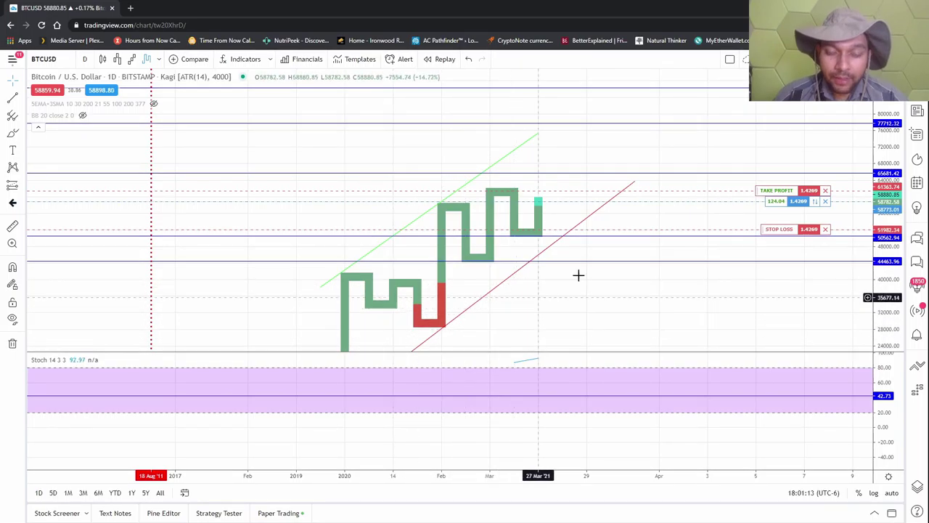
- Undo the accidental move of the horizontal price line at 65681.42
drag(595, 237, 246, 144)
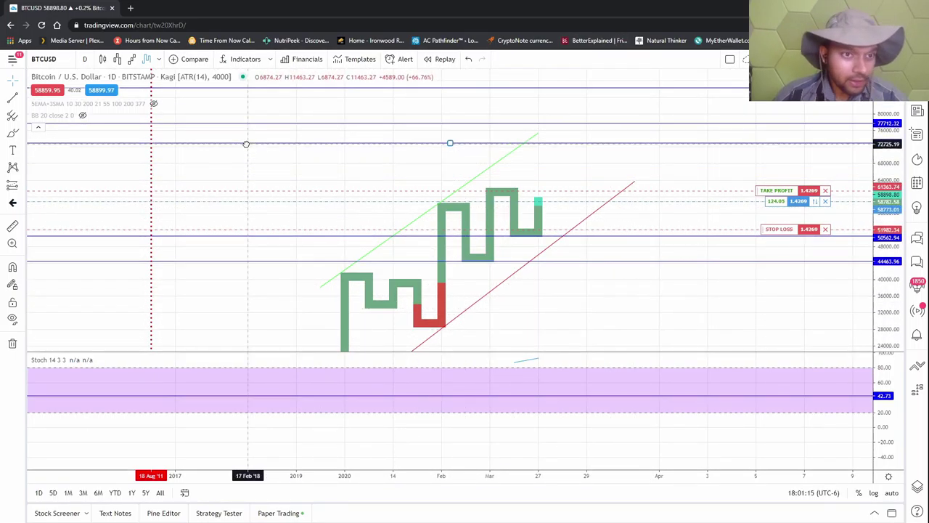
click(469, 59)
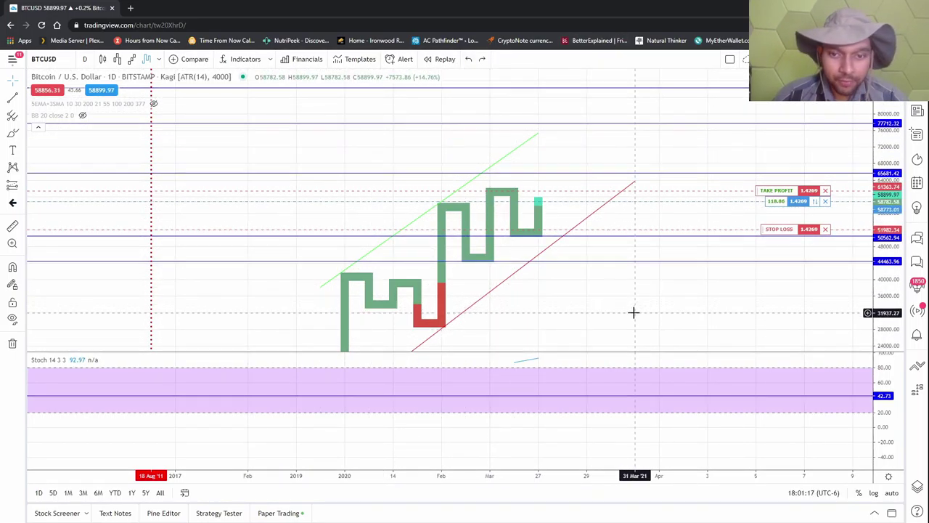
- Measure the price range of the red Kagi segment at the early February 2021 low
drag(633, 310, 643, 258)
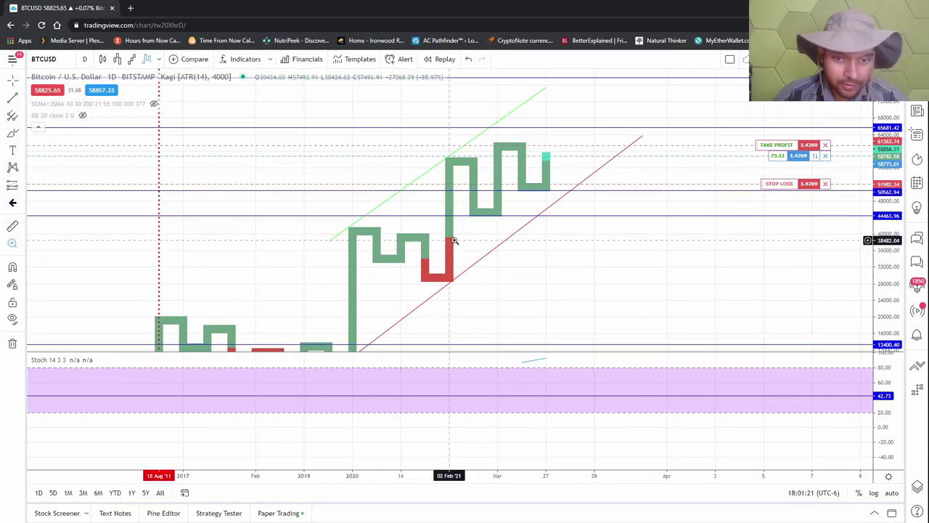
click(12, 226)
click(456, 237)
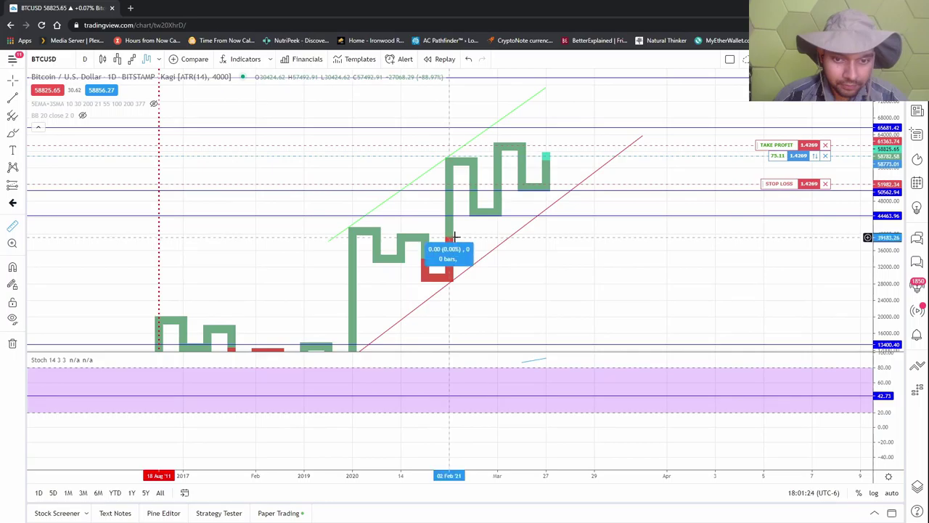
click(452, 279)
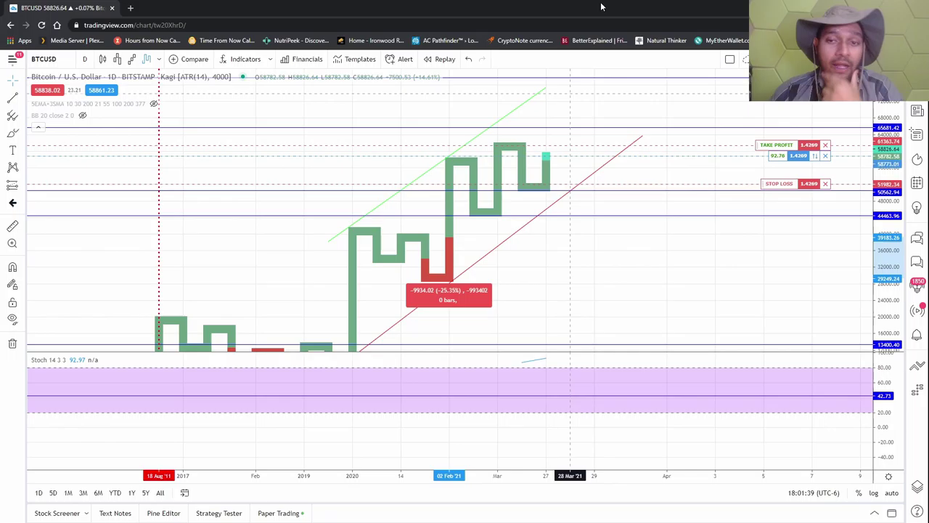
- Examine the full BTCUSD Kagi history against the rising trendlines and the horizontal price levels
drag(890, 154, 872, 196)
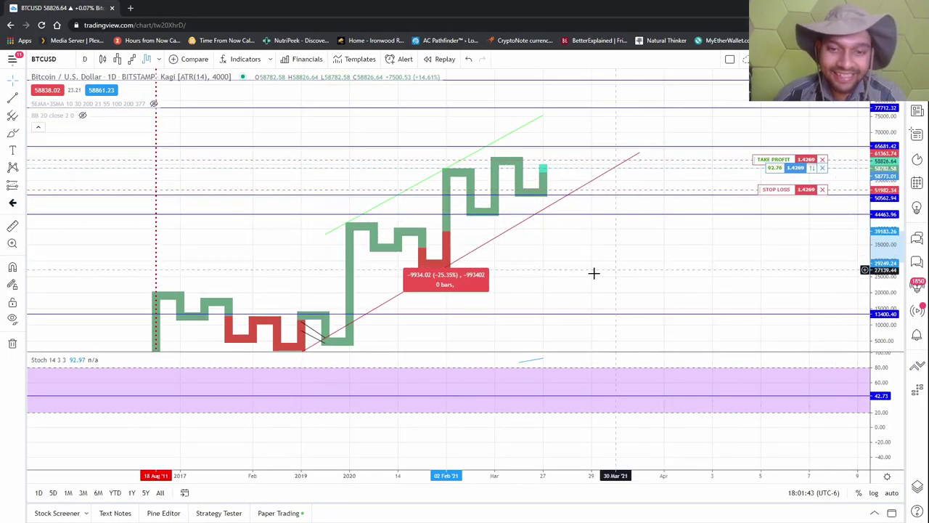
drag(595, 255, 551, 276)
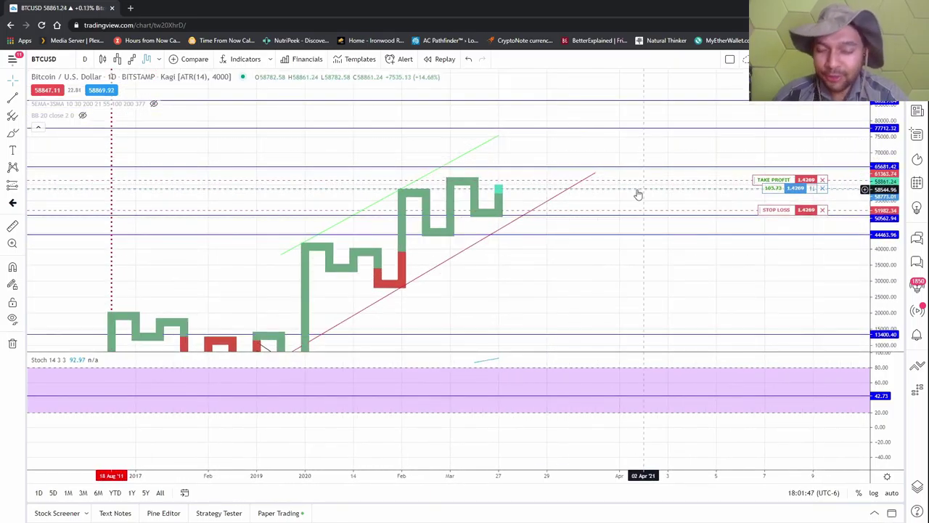
drag(694, 283, 642, 338)
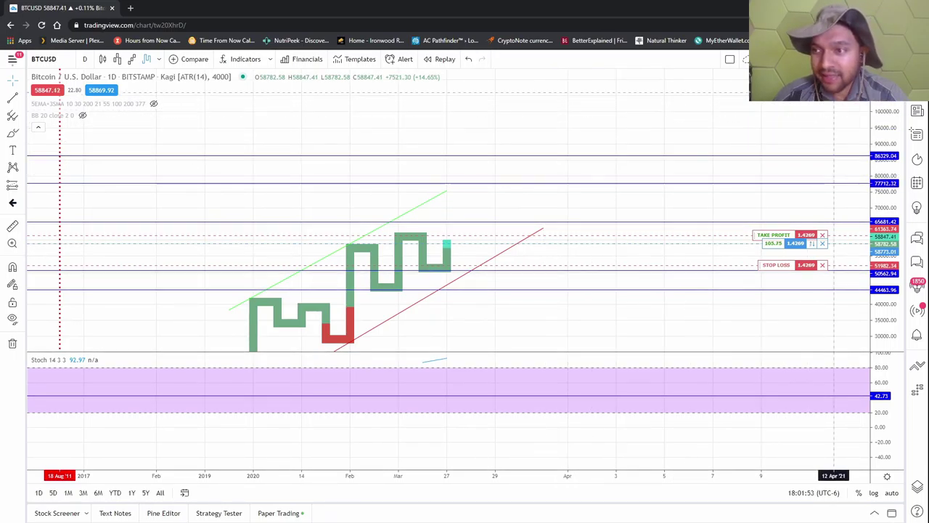
scroll(798, 210, down, 5)
scroll(745, 232, down, 1)
drag(697, 286, 517, 288)
scroll(602, 276, right, 3)
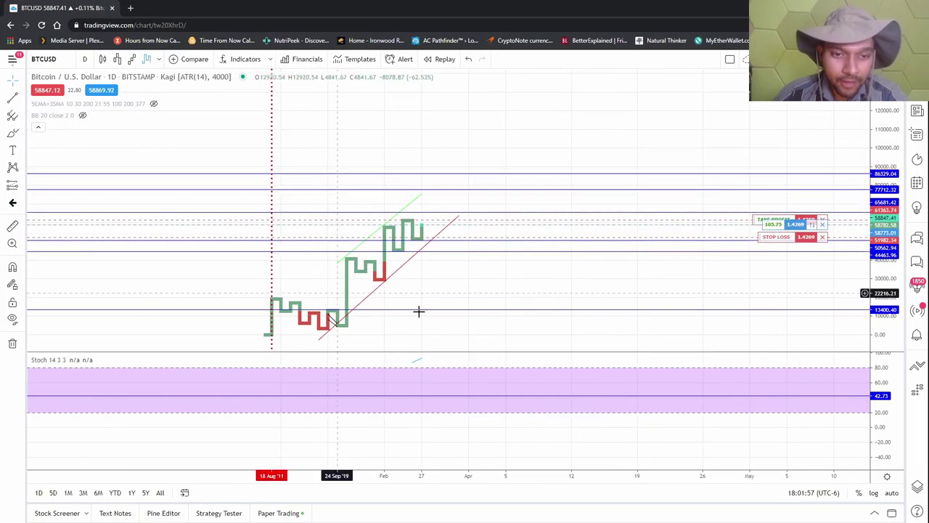
- Open the saved ETH Chart layout and inspect the latest ETHUSD Line Break bars
click(6, 64)
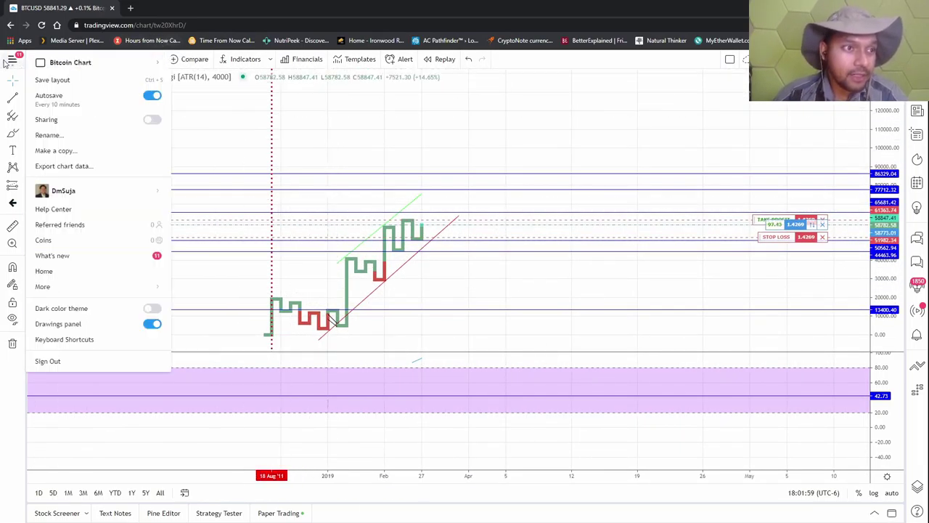
mouse_move(92, 63)
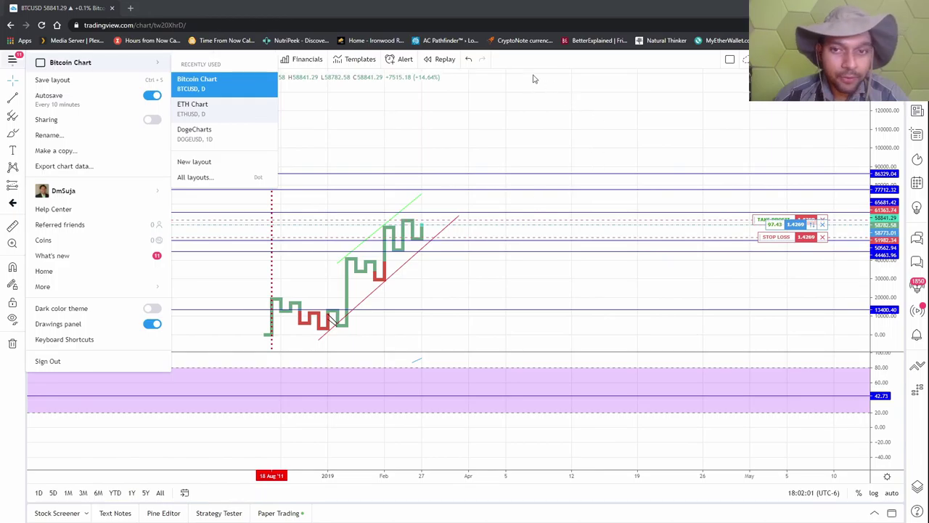
click(505, 75)
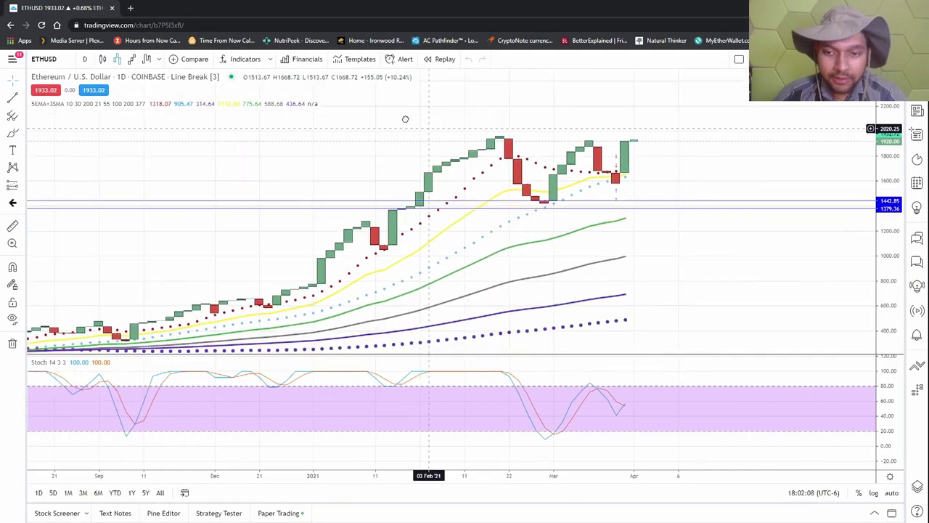
drag(405, 118, 358, 144)
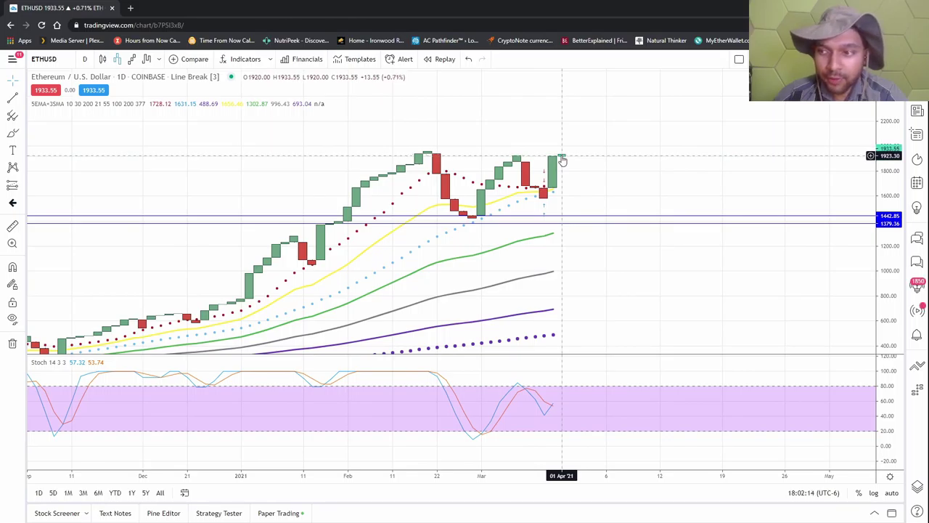
- Show the ETHUSD chart as candlesticks and inspect the latest daily candles
click(102, 59)
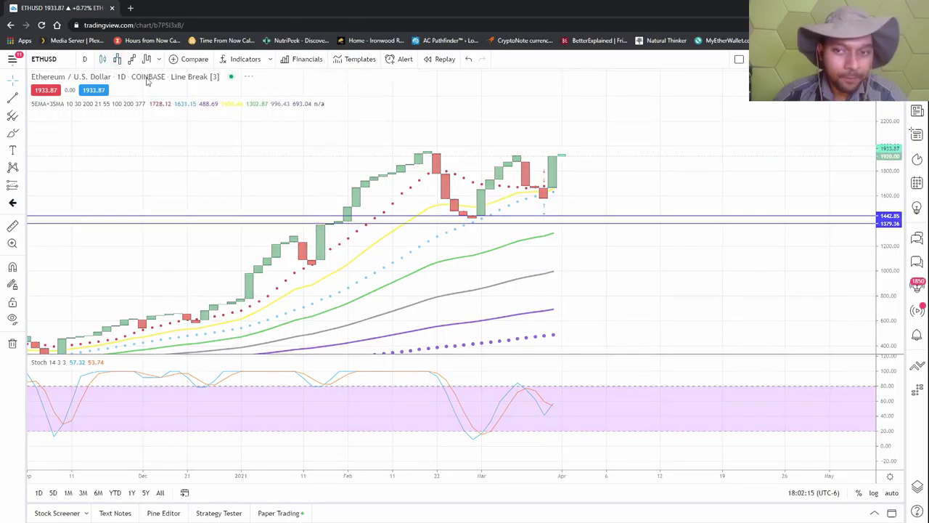
scroll(822, 257, up, 3)
drag(821, 258, 546, 215)
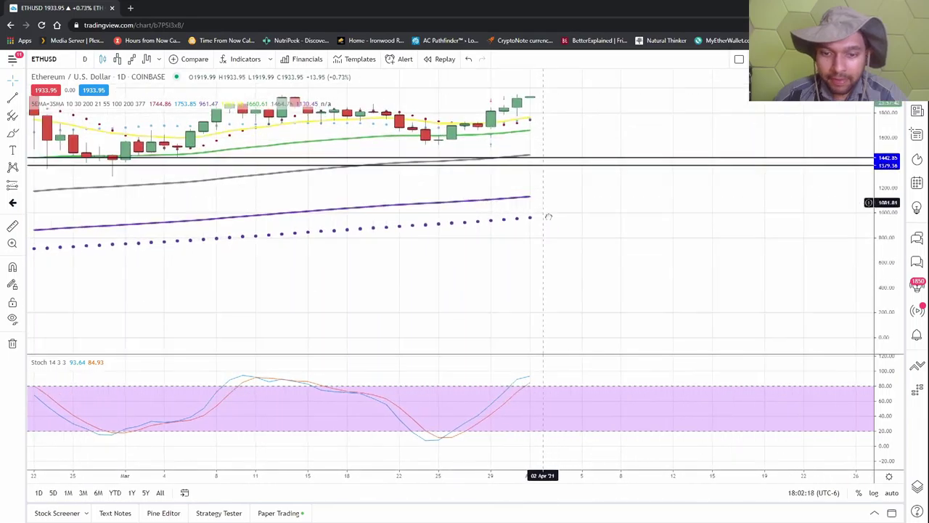
- Display ETHUSD as Kagi lines and examine its swings from 2017 to the latest reversal
click(127, 60)
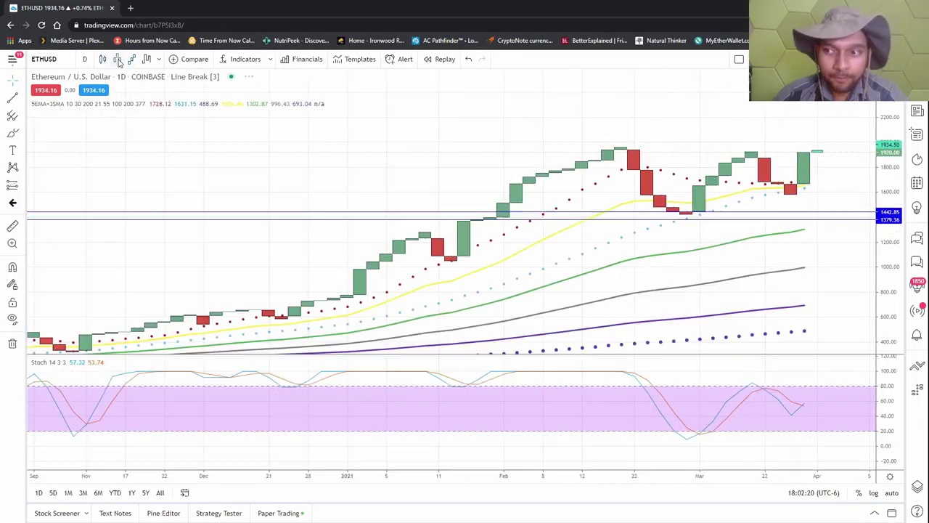
click(133, 59)
click(146, 60)
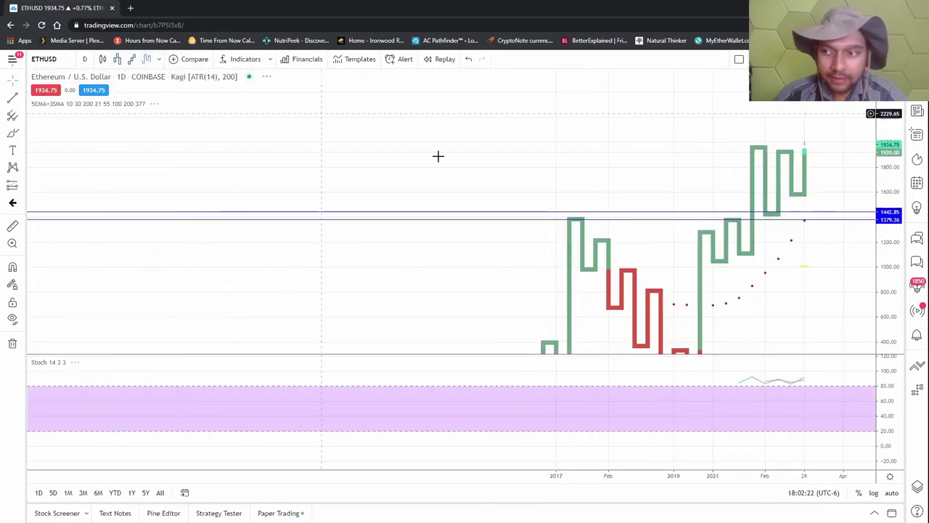
drag(785, 282, 651, 210)
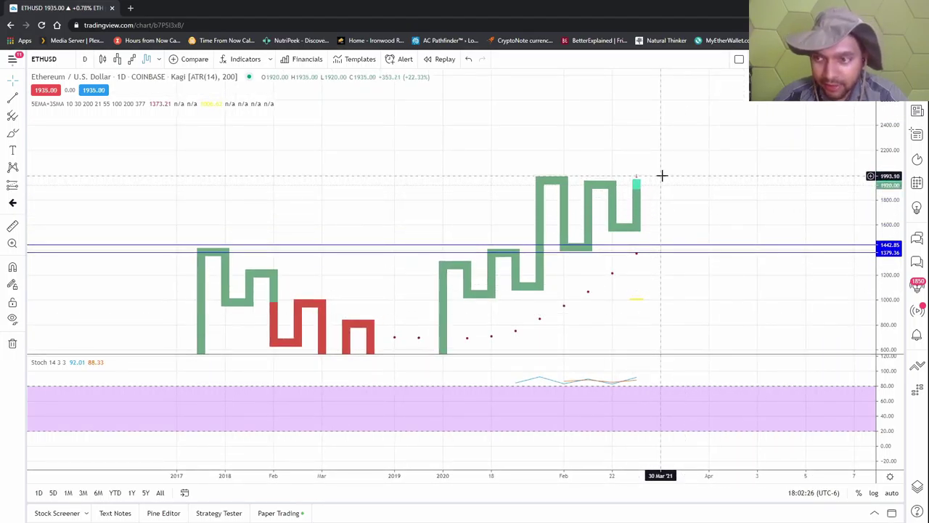
drag(678, 199, 641, 145)
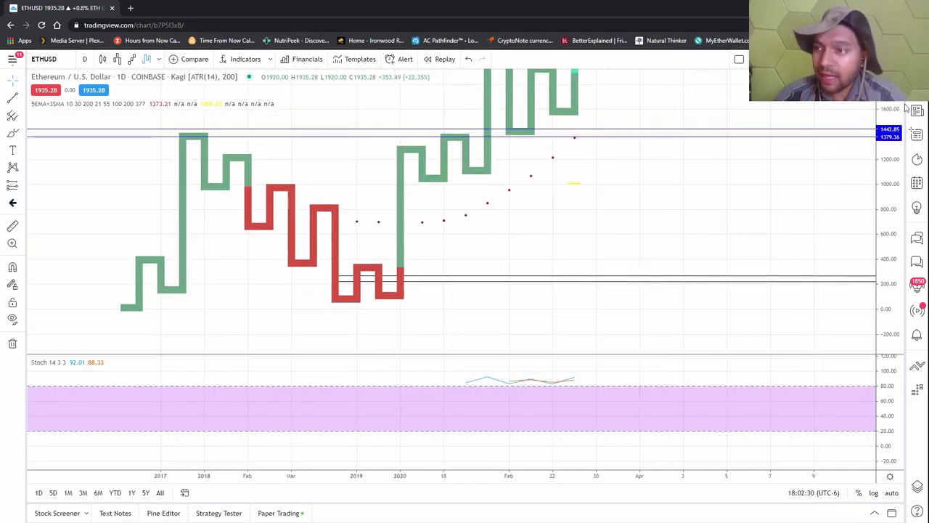
drag(898, 117, 898, 196)
drag(577, 264, 629, 322)
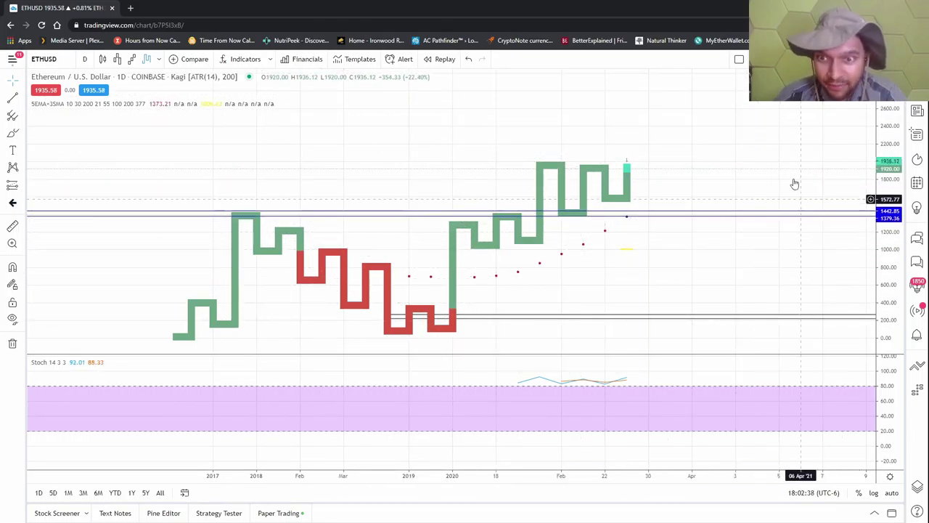
drag(768, 181, 688, 159)
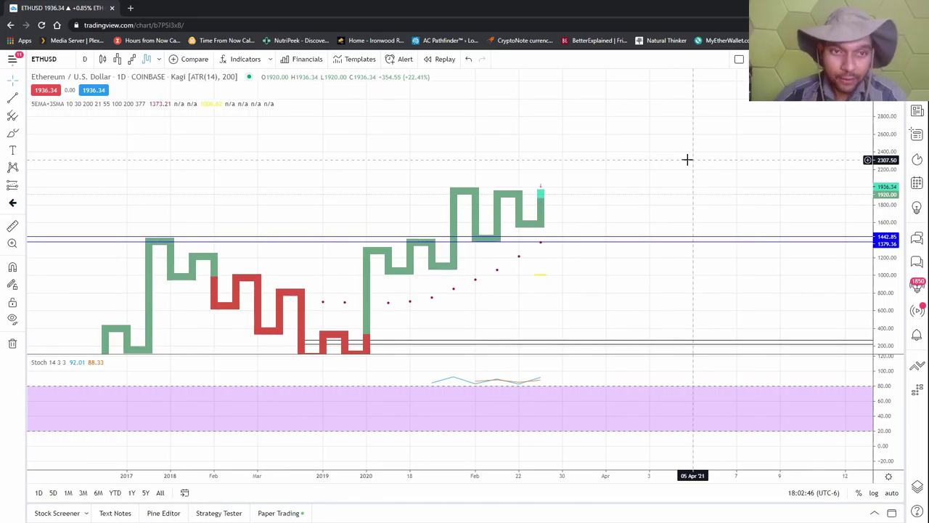
- Display ETHUSD as Renko bricks and inspect the brick trend up to the current price
click(133, 60)
scroll(613, 226, up, 1)
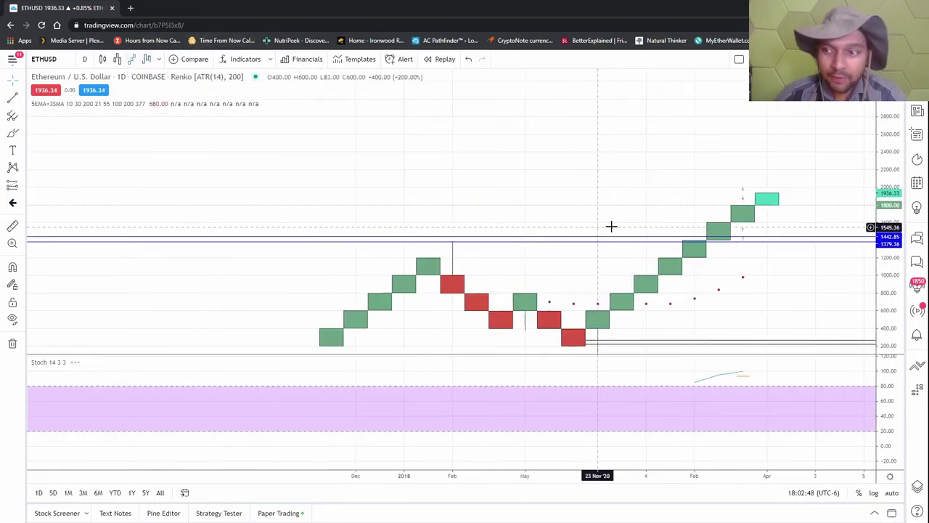
scroll(826, 293, down, 3)
drag(821, 292, 566, 277)
scroll(578, 268, up, 2)
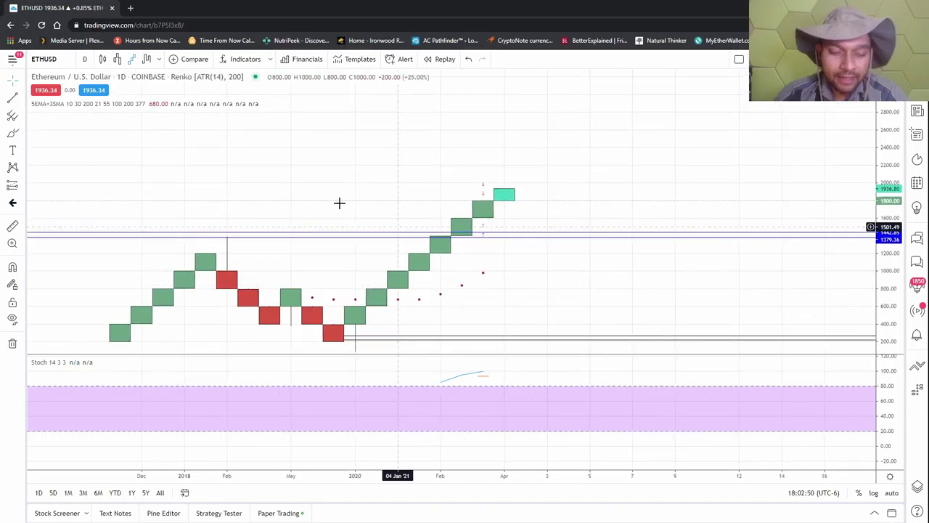
- Return the ETHUSD chart to candlesticks and bring the candles since mid-January into view
click(117, 60)
click(91, 63)
click(107, 60)
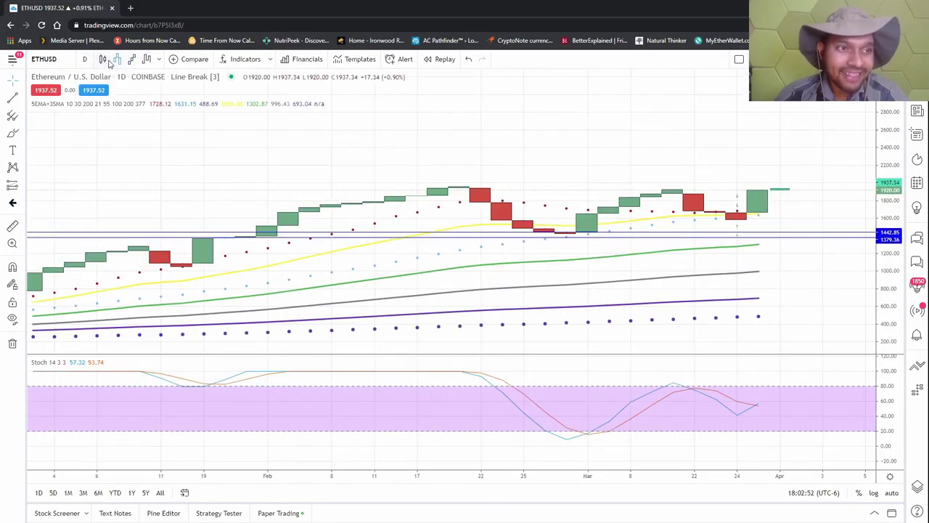
scroll(637, 209, down, 8)
drag(811, 312, 593, 326)
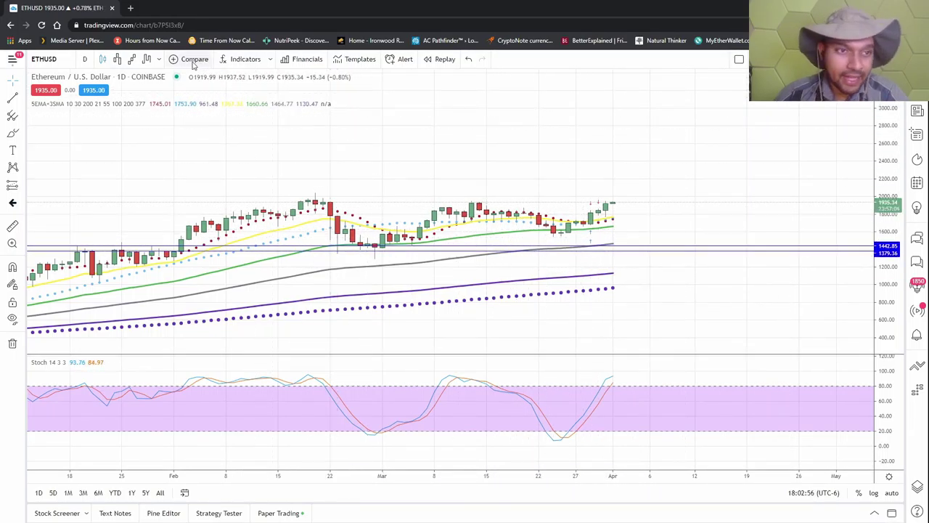
- Add the Bollinger Bands indicator to the ETHUSD chart and inspect the recent candles against the bands
click(245, 60)
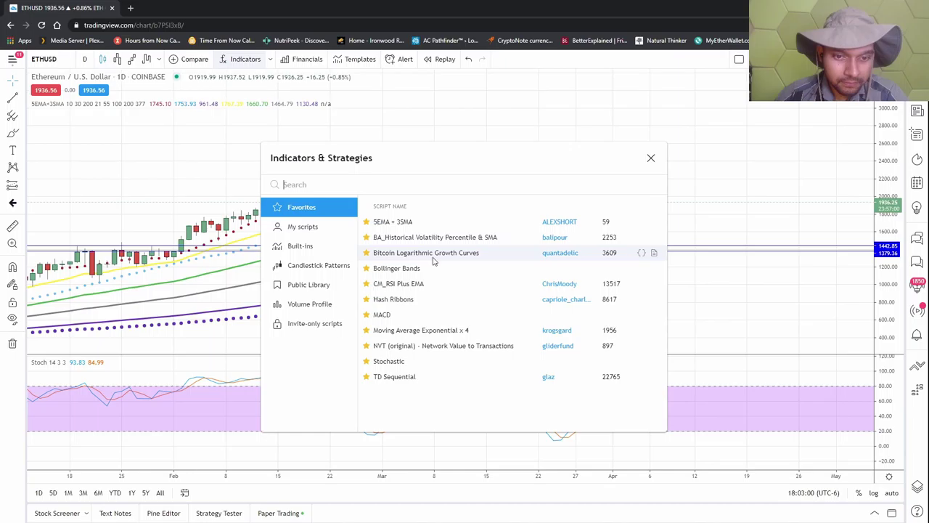
click(462, 268)
click(651, 158)
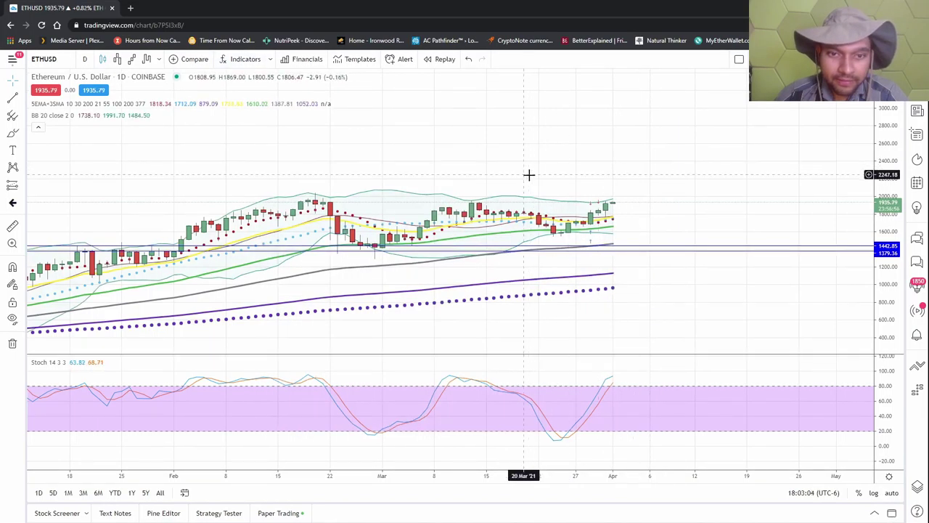
scroll(629, 197, up, 3)
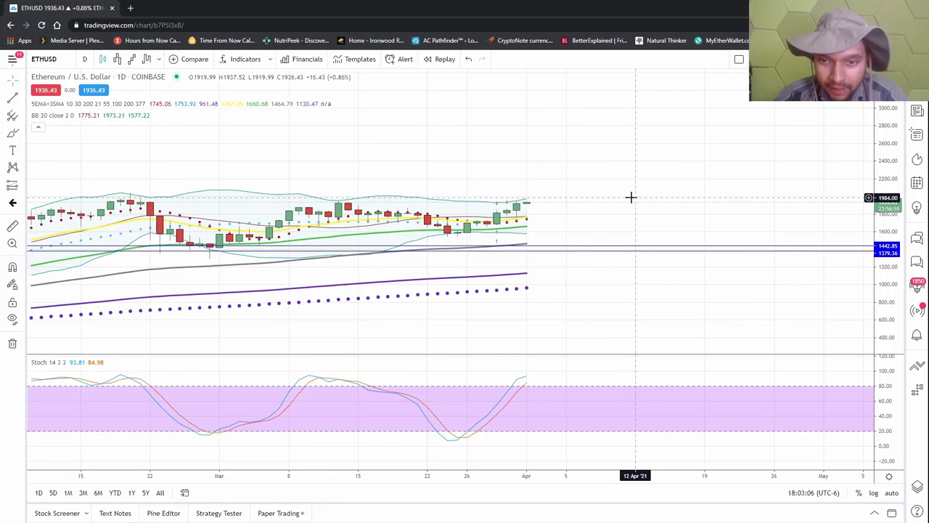
scroll(637, 191, down, 5)
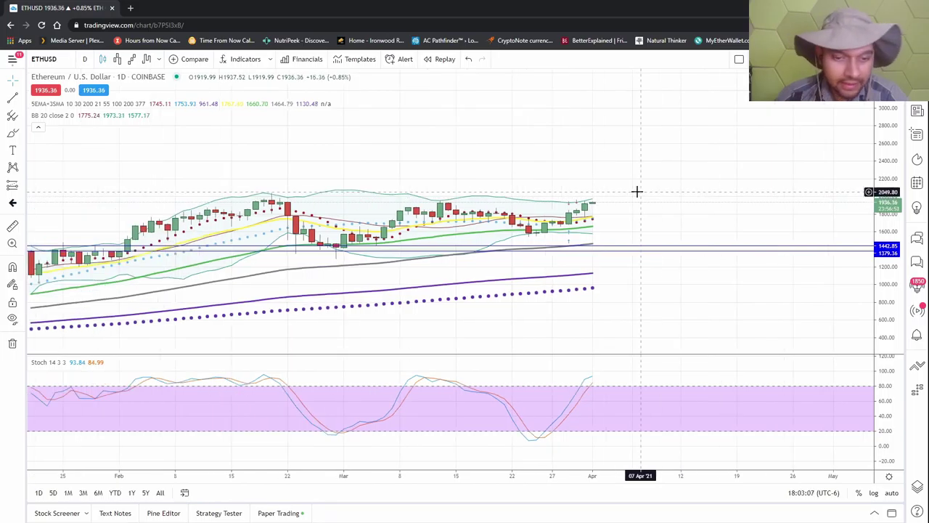
scroll(637, 191, up, 2)
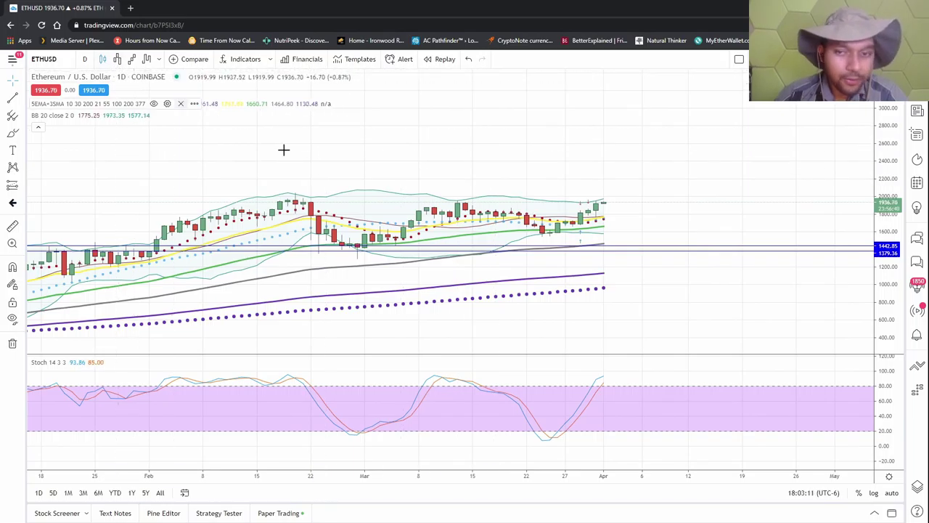
scroll(569, 281, down, 2)
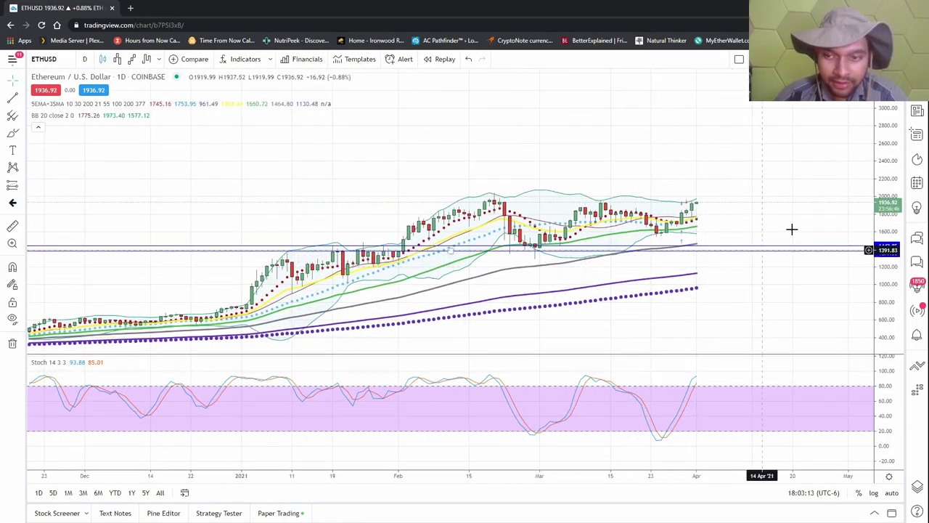
drag(791, 230, 668, 161)
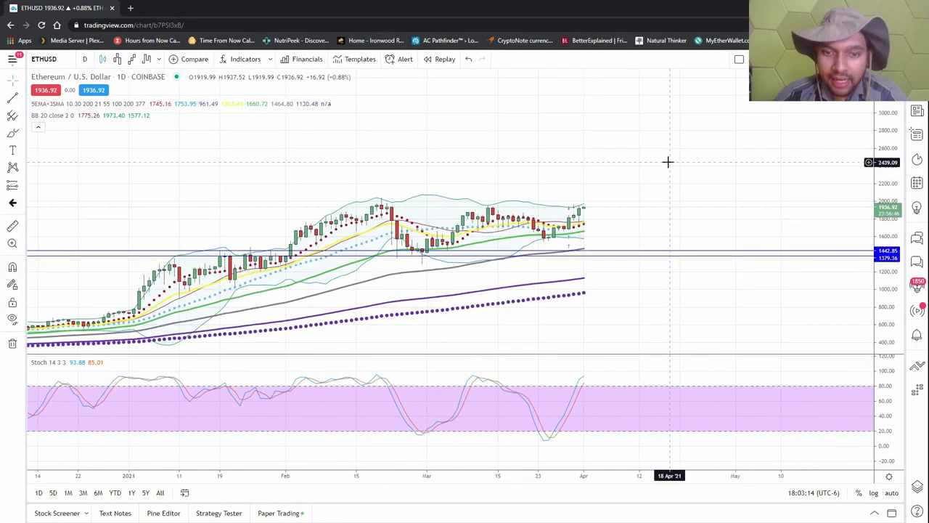
- Switch the ETHUSD chart to Kagi and inspect the latest swings against the Bollinger Bands and the horizontal support lines
click(145, 59)
scroll(673, 230, up, 5)
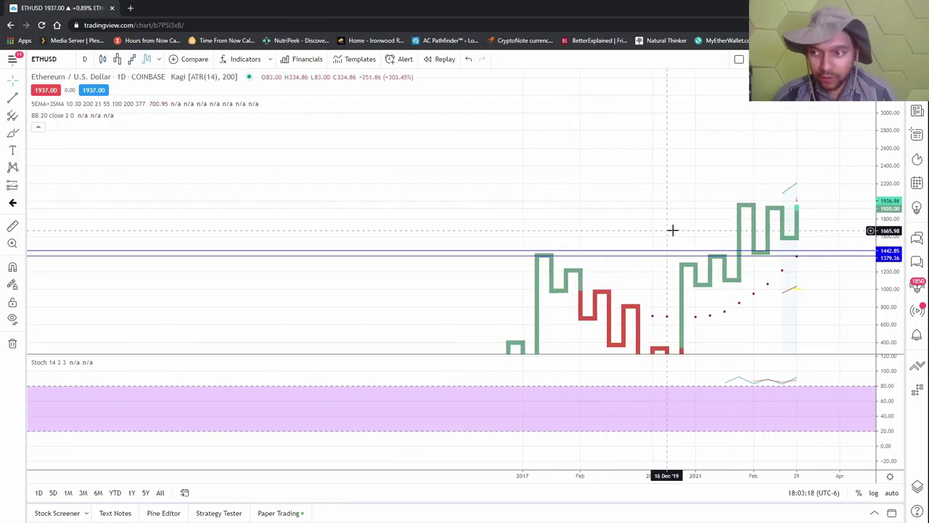
drag(788, 305, 586, 311)
scroll(584, 313, up, 1)
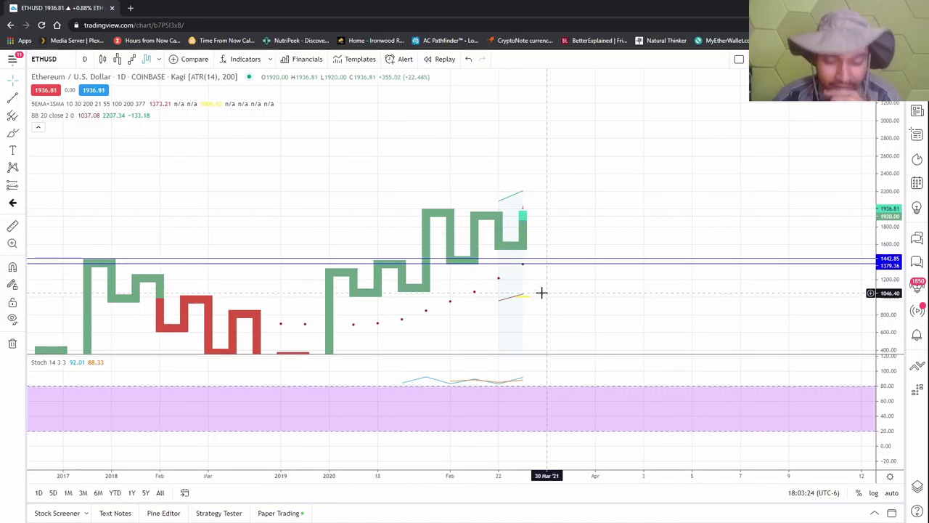
drag(569, 285, 631, 217)
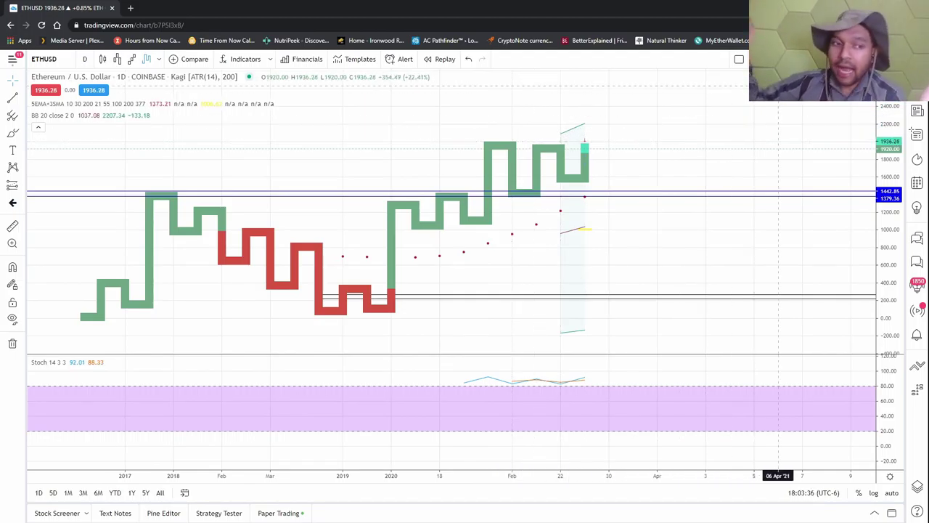
drag(751, 103, 706, 172)
drag(572, 207, 593, 191)
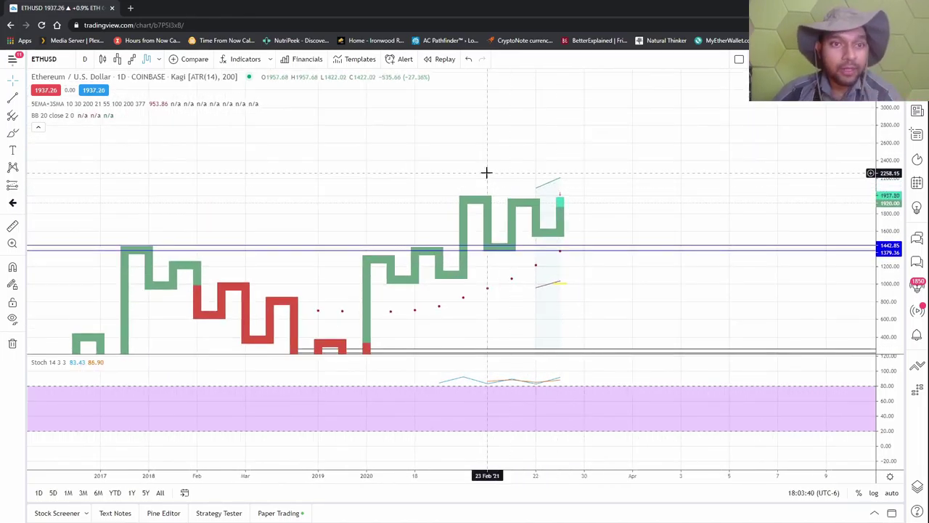
- Load the DogeCharts layout and bring the recent DOGEUSD daily candles into view with the take-profit and stop-loss levels
click(14, 60)
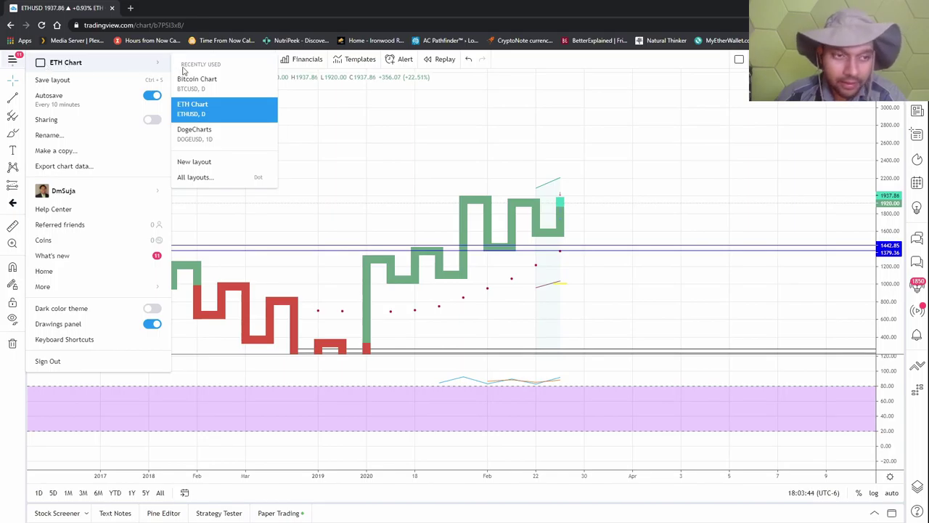
click(523, 78)
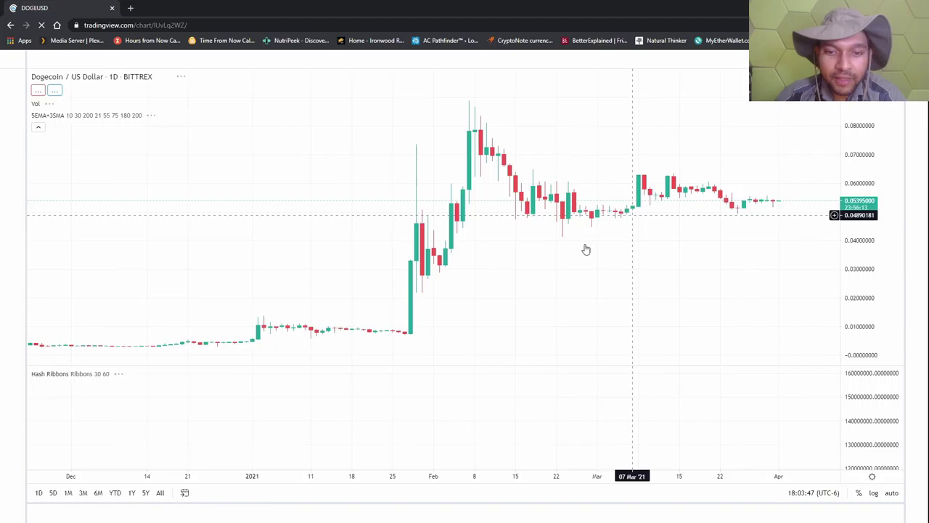
drag(805, 255, 684, 253)
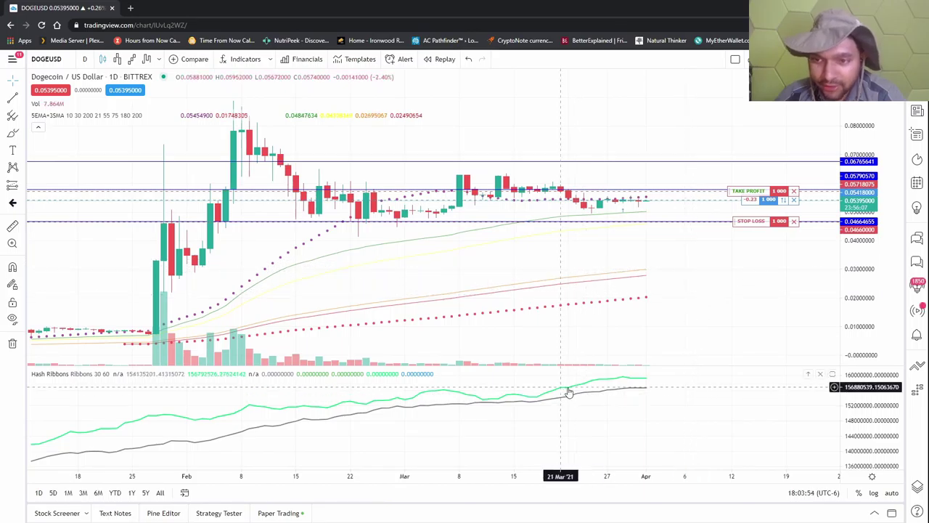
drag(869, 241, 862, 59)
drag(871, 207, 868, 66)
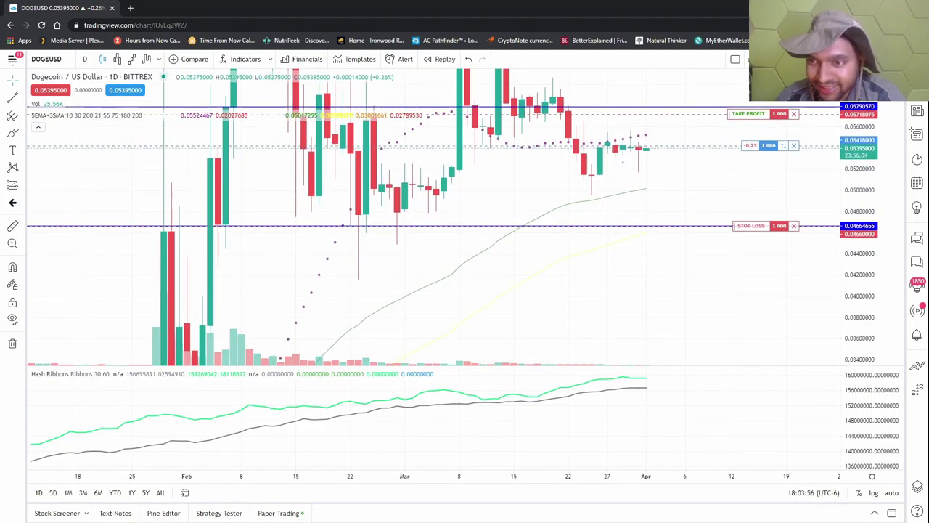
drag(712, 192, 622, 197)
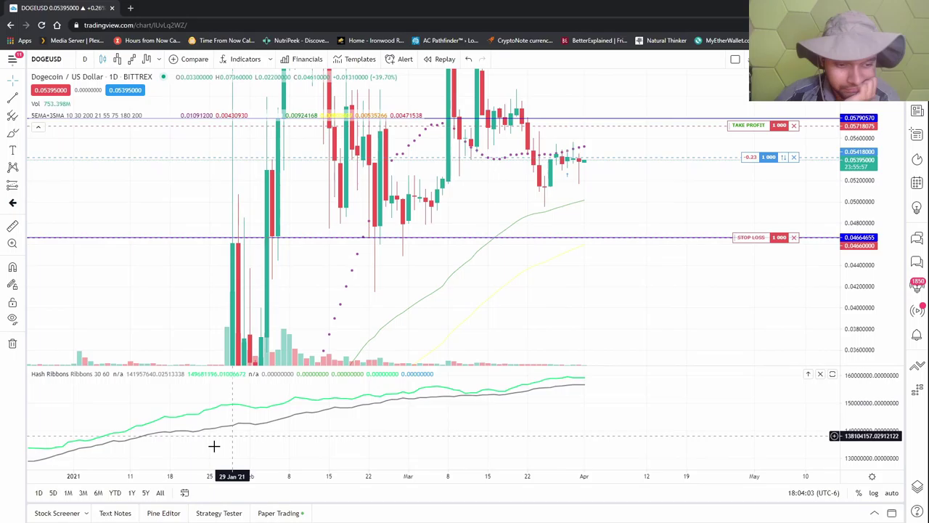
- Check the open paper trading positions and examine the DOGEUSD candles from mid-February to April
click(279, 513)
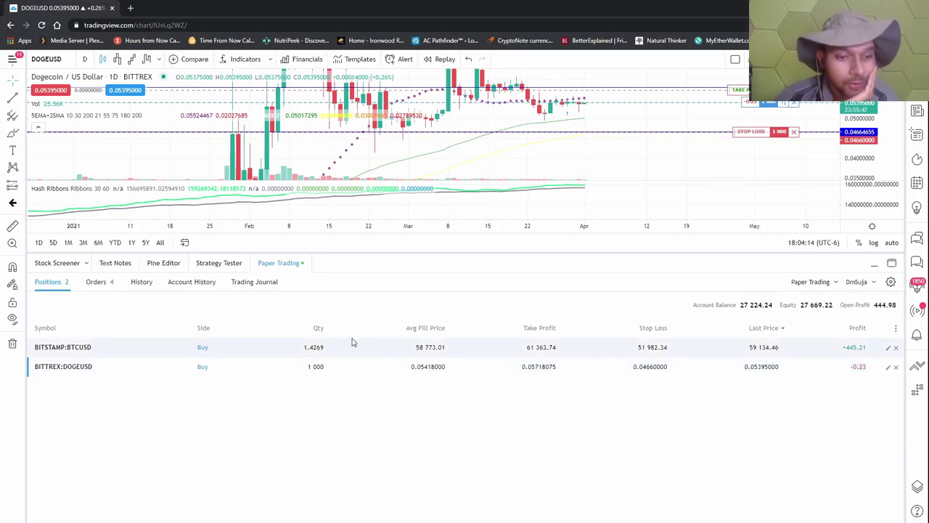
click(279, 263)
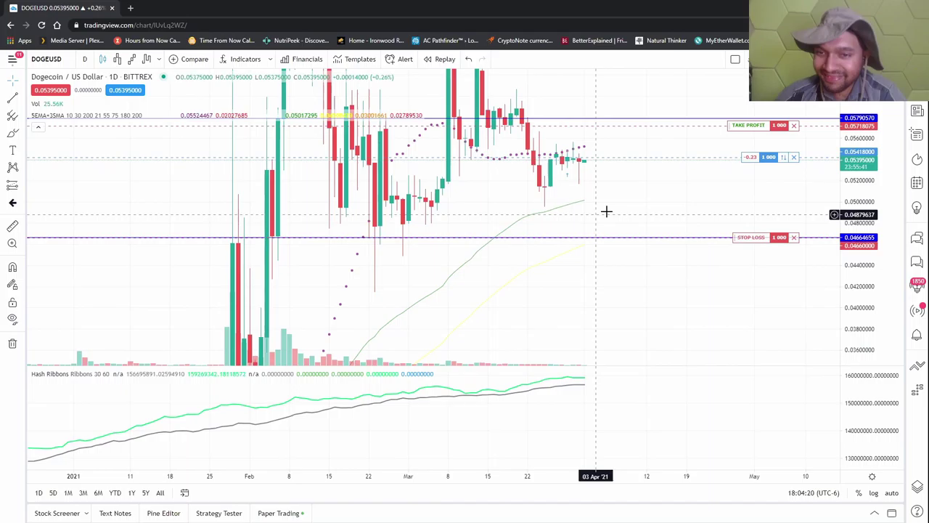
drag(639, 202, 626, 253)
mouse_move(847, 124)
mouse_down()
mouse_move(847, 208)
mouse_move(842, 116)
mouse_up()
scroll(430, 218, up, 5)
drag(430, 218, 639, 250)
scroll(535, 276, up, 3)
drag(535, 275, 613, 258)
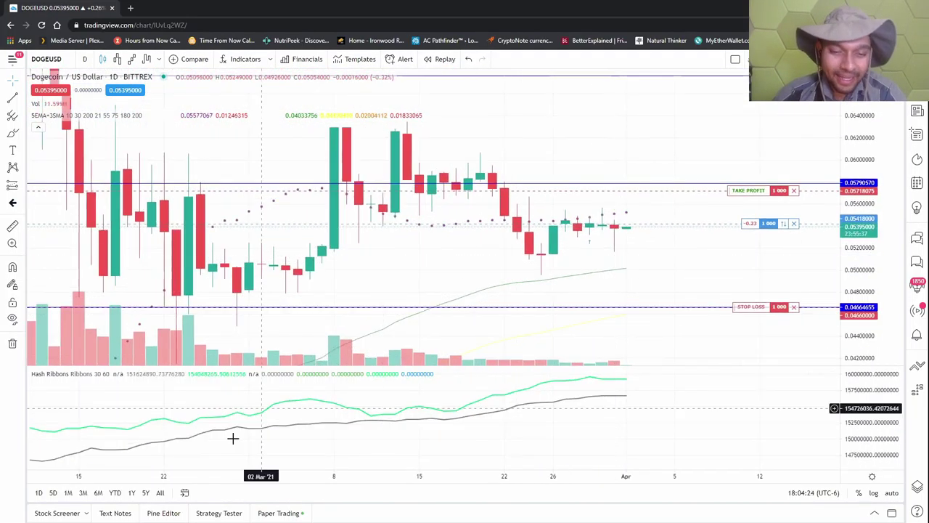
- Review the account balance, equity and open profit of the BTCUSD and DOGEUSD paper trading positions
click(264, 511)
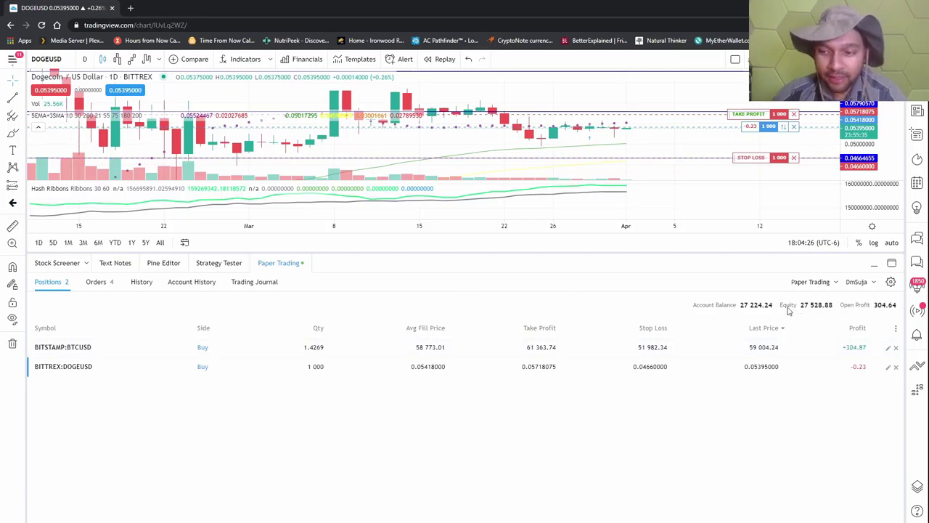
click(294, 263)
click(284, 511)
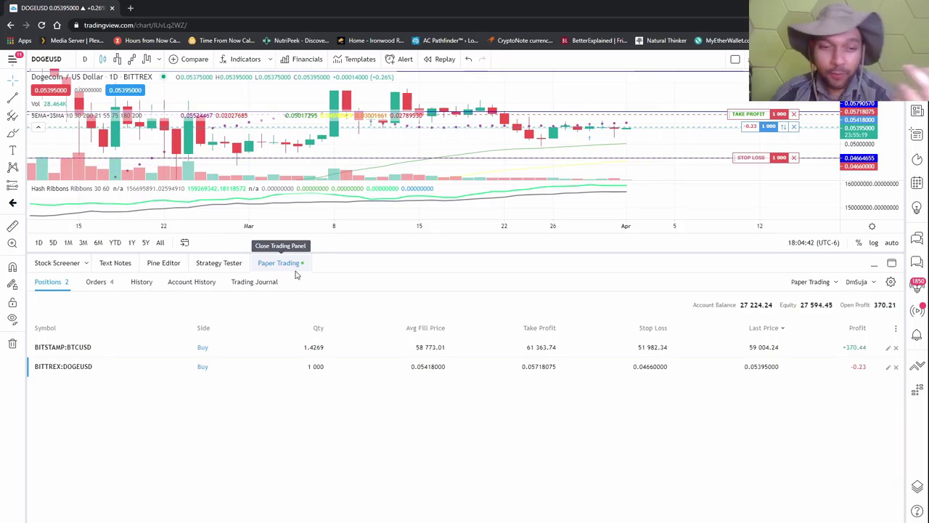
click(296, 273)
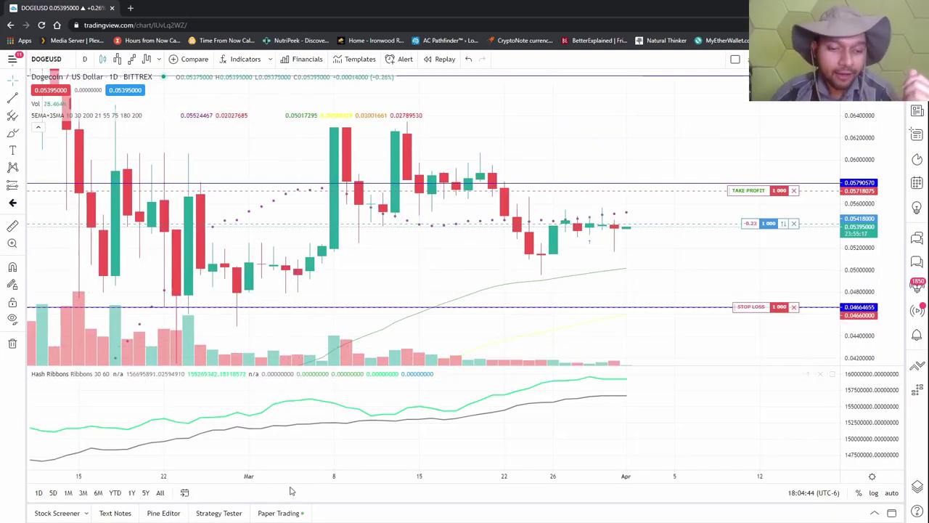
click(283, 514)
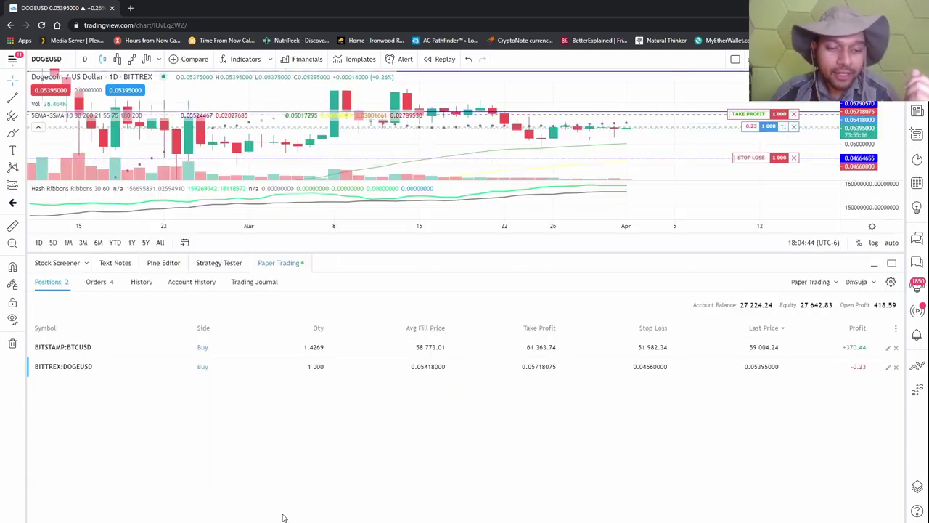
click(283, 264)
- Examine the DOGEUSD daily candles against the moving averages and the position's take-profit and stop-loss levels
scroll(530, 277, down, 5)
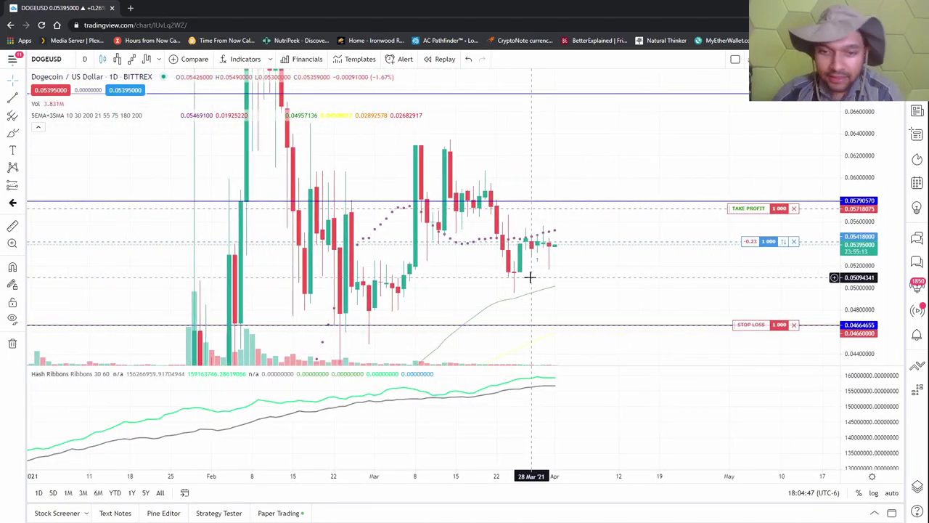
drag(857, 167, 851, 317)
scroll(473, 315, up, 4)
drag(451, 259, 636, 292)
drag(864, 282, 864, 161)
scroll(629, 315, up, 2)
drag(556, 303, 556, 183)
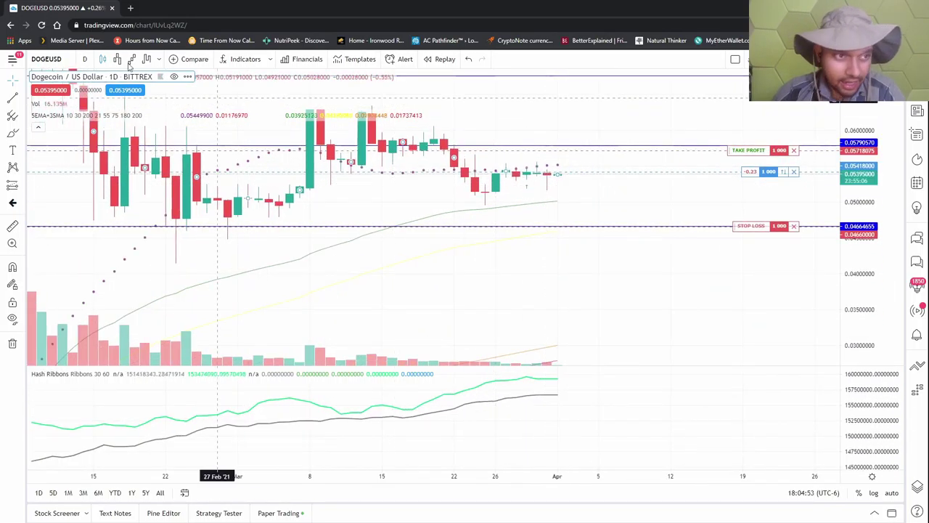
- Display DOGEUSD as a Line Break chart and inspect the latest blocks across the full price range
click(102, 58)
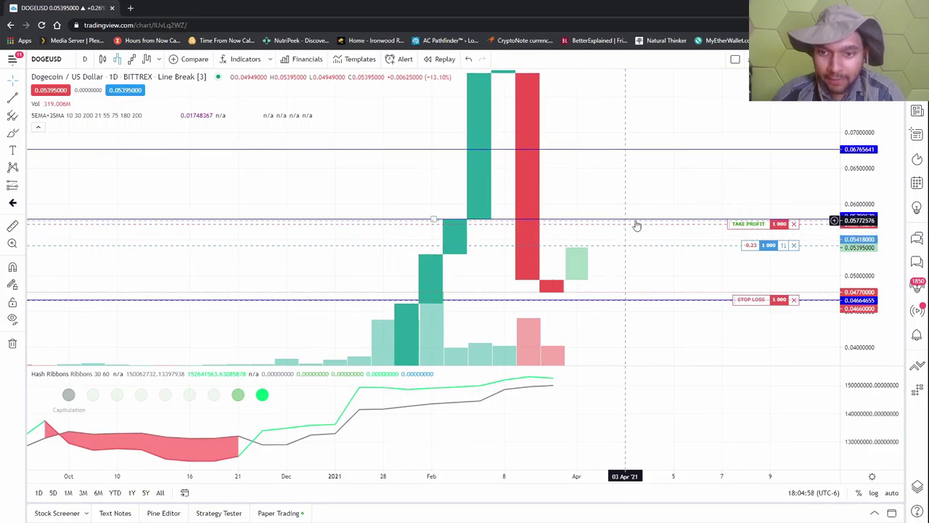
drag(851, 181, 850, 270)
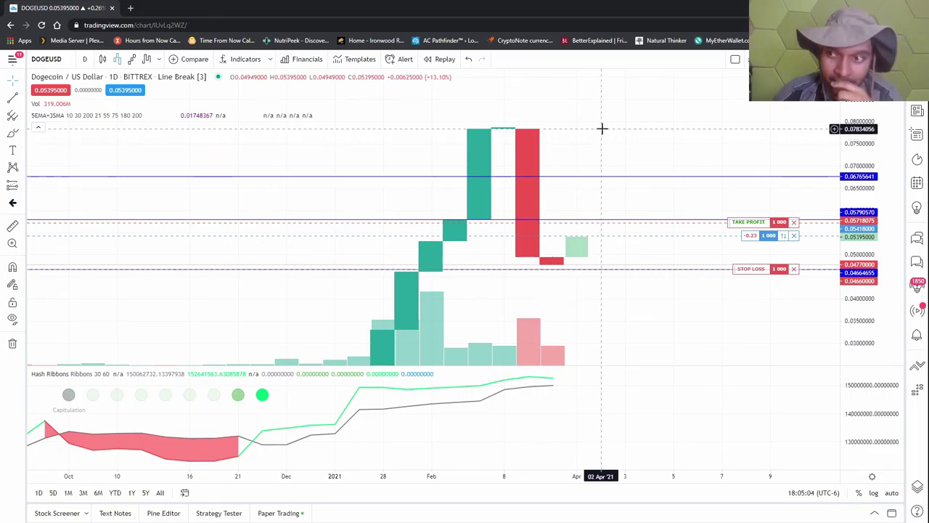
- Display DOGEUSD as Renko bricks and inspect the distance from the latest brick to the stop-loss level
click(117, 59)
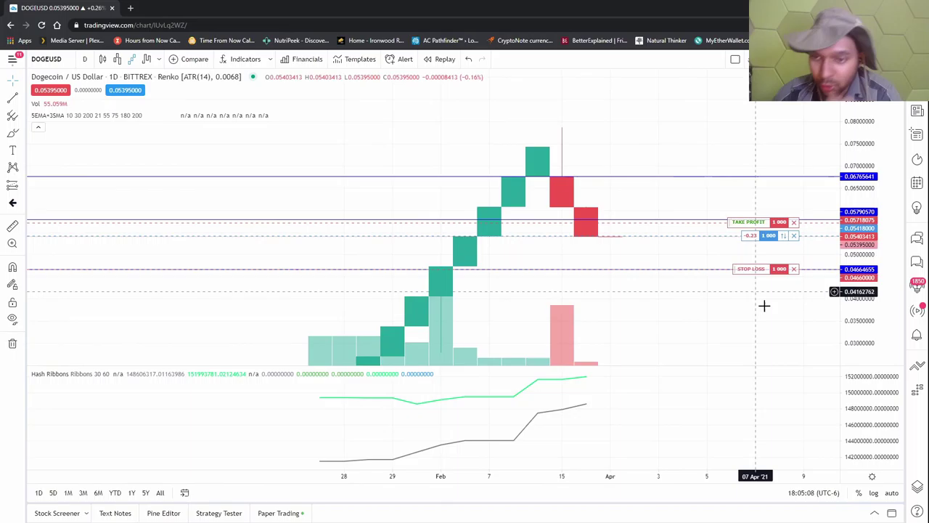
drag(869, 269, 868, 319)
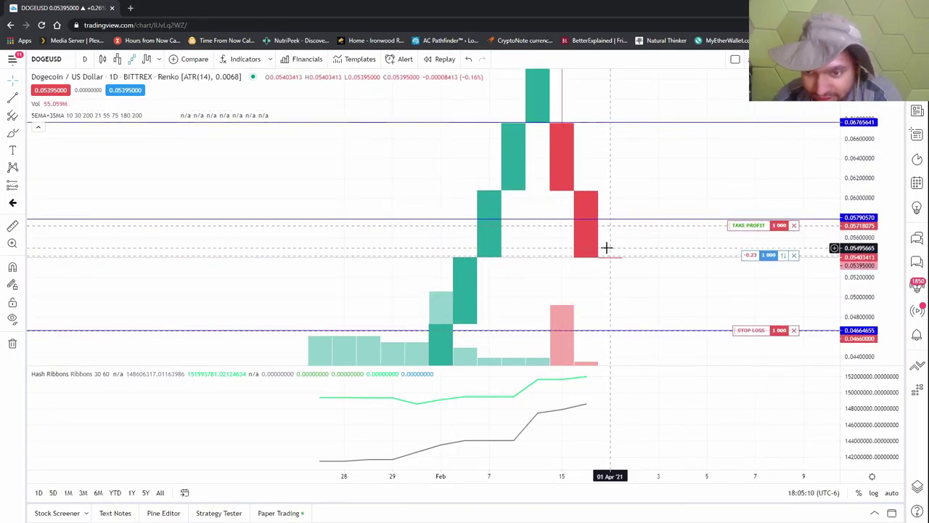
drag(634, 286, 430, 152)
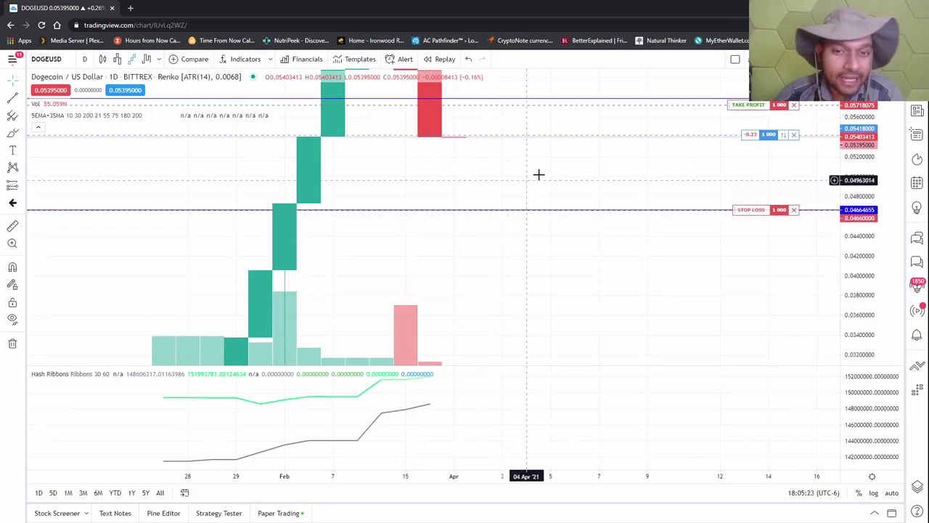
scroll(560, 172, down, 3)
drag(577, 168, 511, 239)
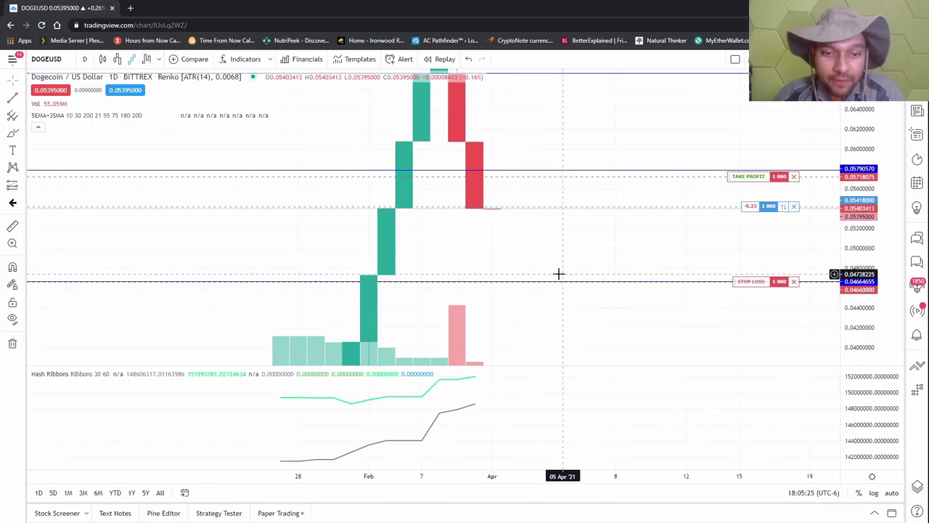
- Draw a horizontal line at about 0.0474, just above the DOGEUSD stop loss, and colour it purple
click(23, 98)
click(13, 98)
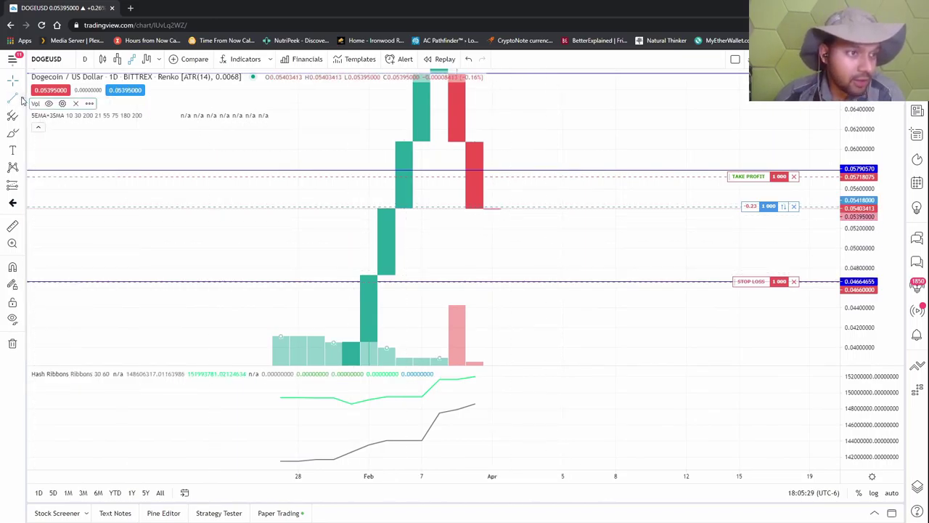
click(21, 99)
click(103, 177)
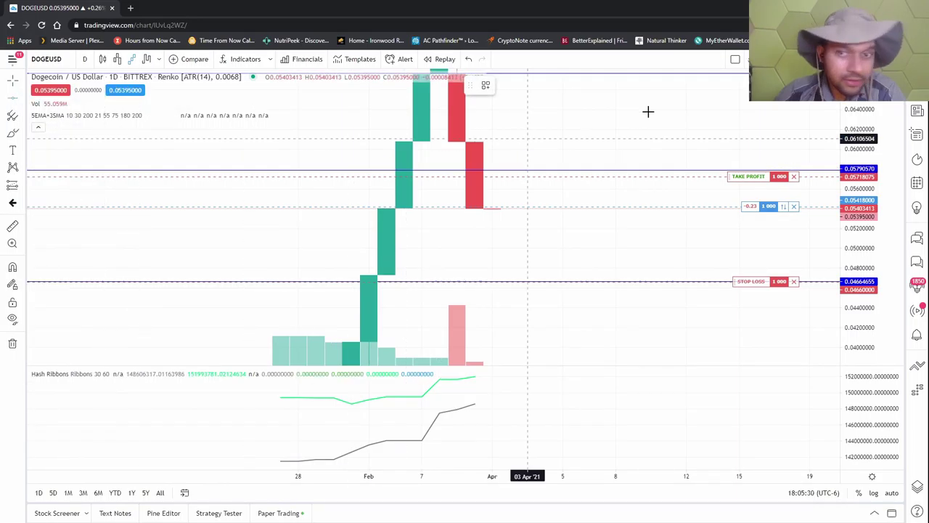
click(484, 274)
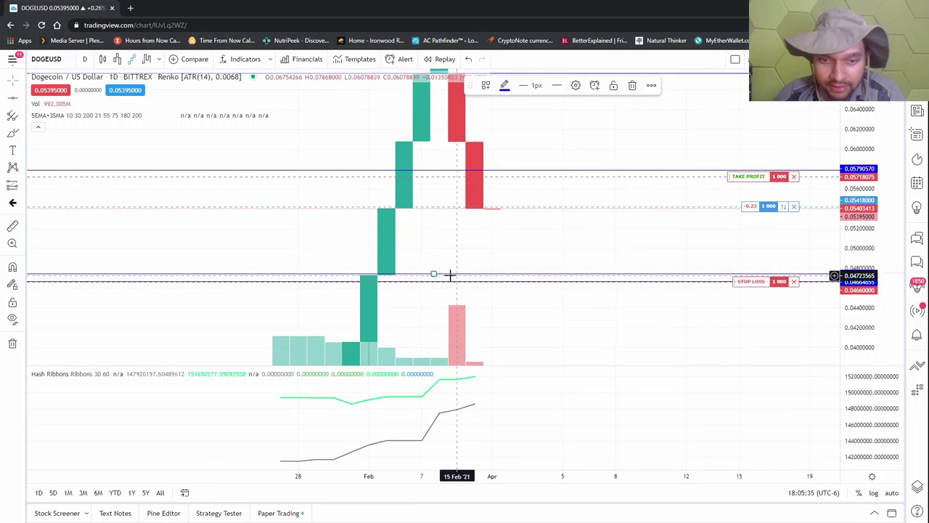
click(508, 86)
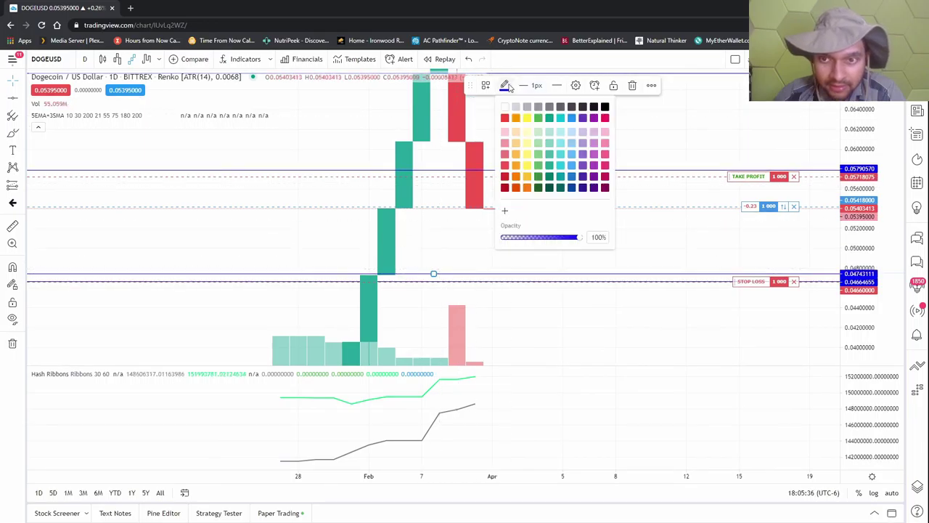
click(597, 122)
click(600, 319)
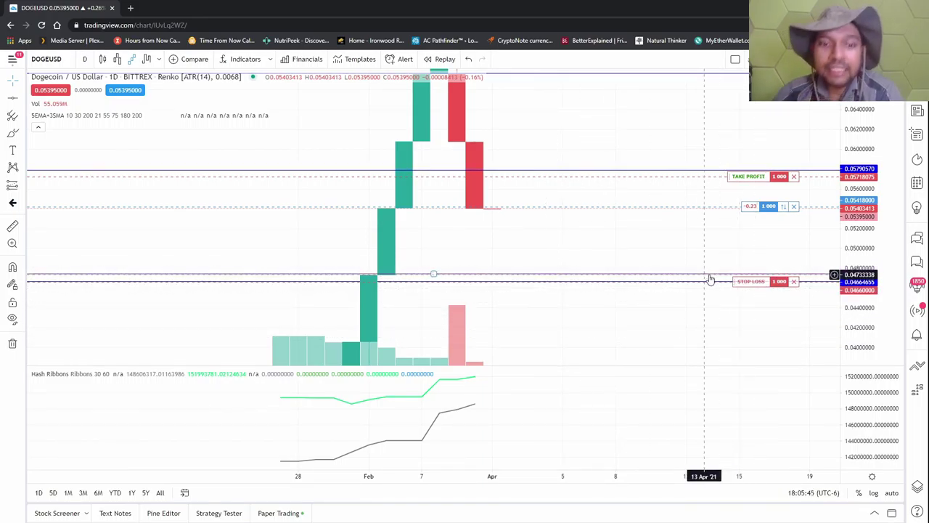
- Display DOGEUSD as Kagi lines and examine the swings since early 2021 against the horizontal price levels
drag(676, 305, 527, 266)
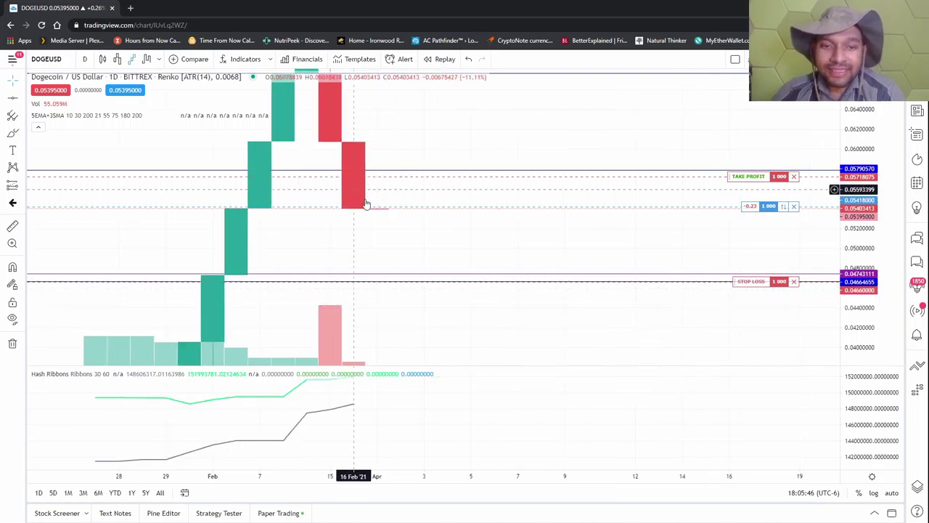
click(145, 59)
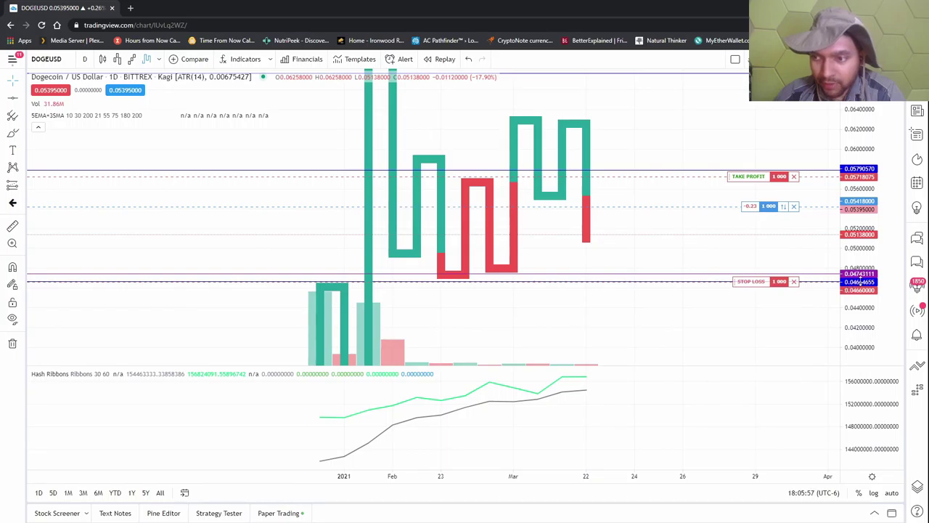
scroll(632, 145, down, 3)
drag(875, 146, 843, 343)
drag(647, 293, 570, 263)
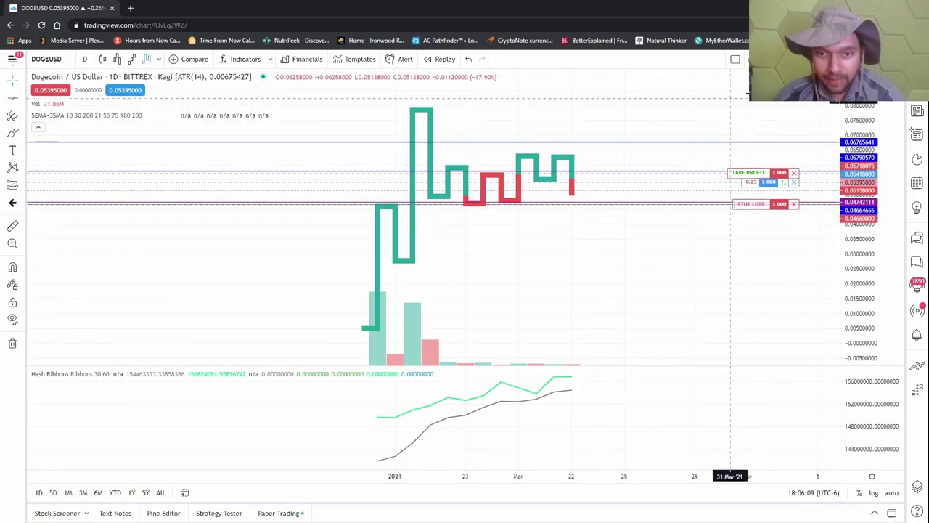
drag(649, 286, 573, 353)
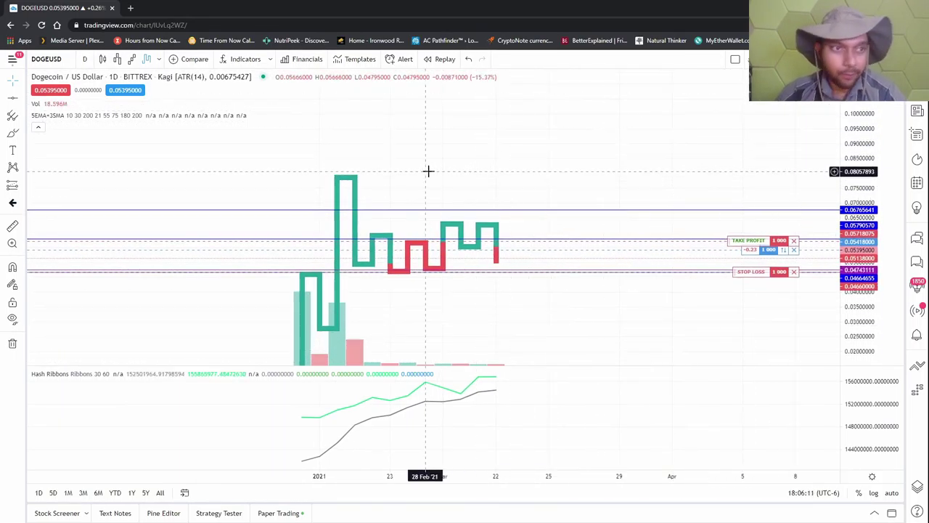